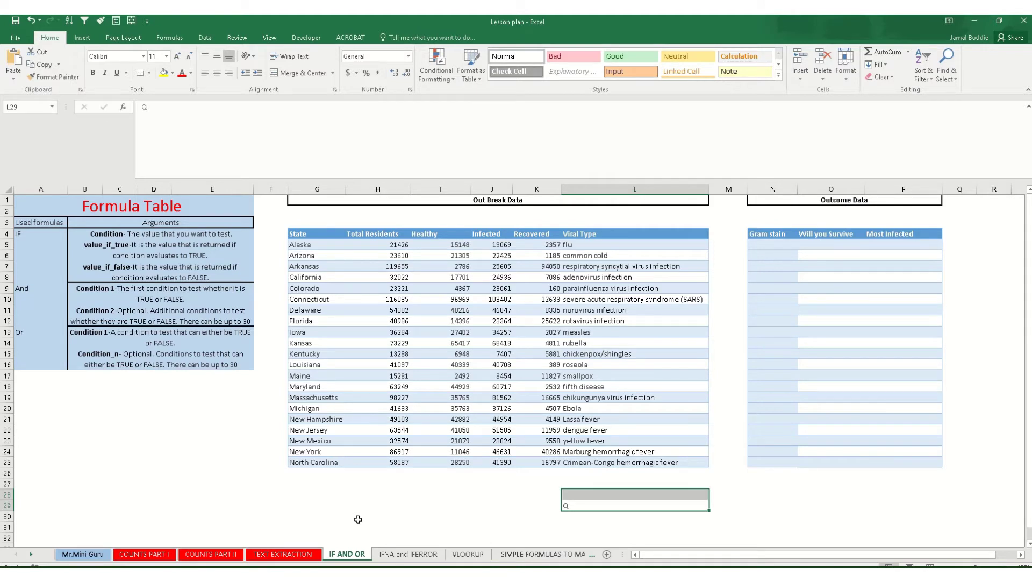
Examine the column headers and rows of the Out Break Data table and the range of the Outcome Data table
{"action": "left_click", "coordinate": [317, 232]}
{"action": "left_click", "coordinate": [362, 234]}
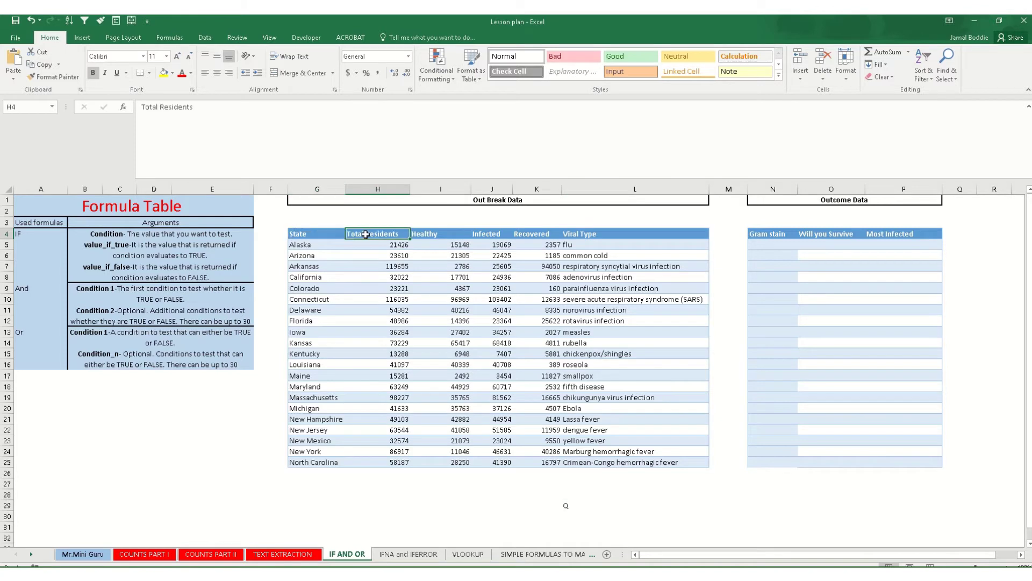
{"action": "left_click", "coordinate": [441, 233]}
{"action": "left_click", "coordinate": [507, 232]}
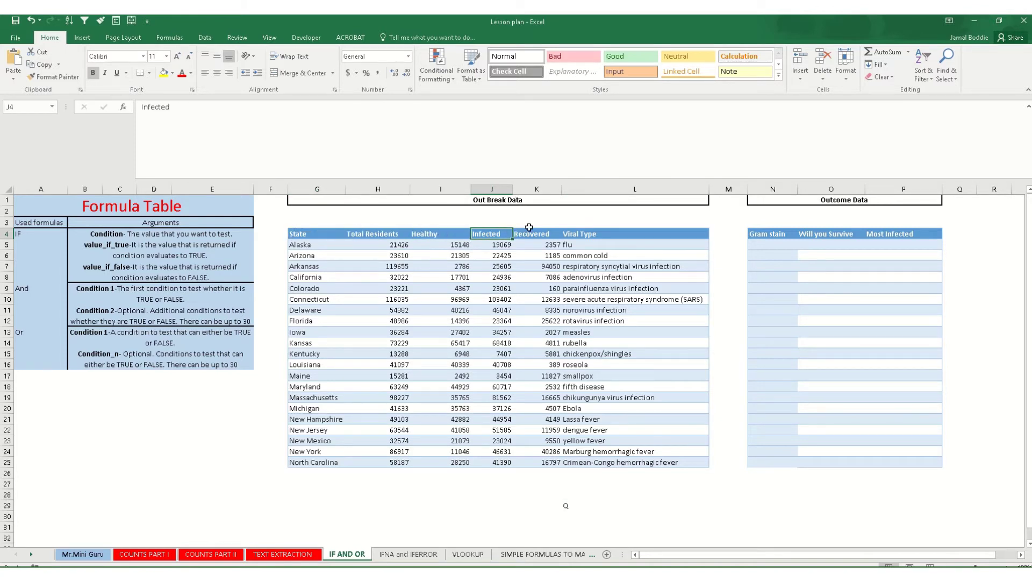
{"action": "left_click", "coordinate": [538, 233]}
{"action": "left_click", "coordinate": [591, 233]}
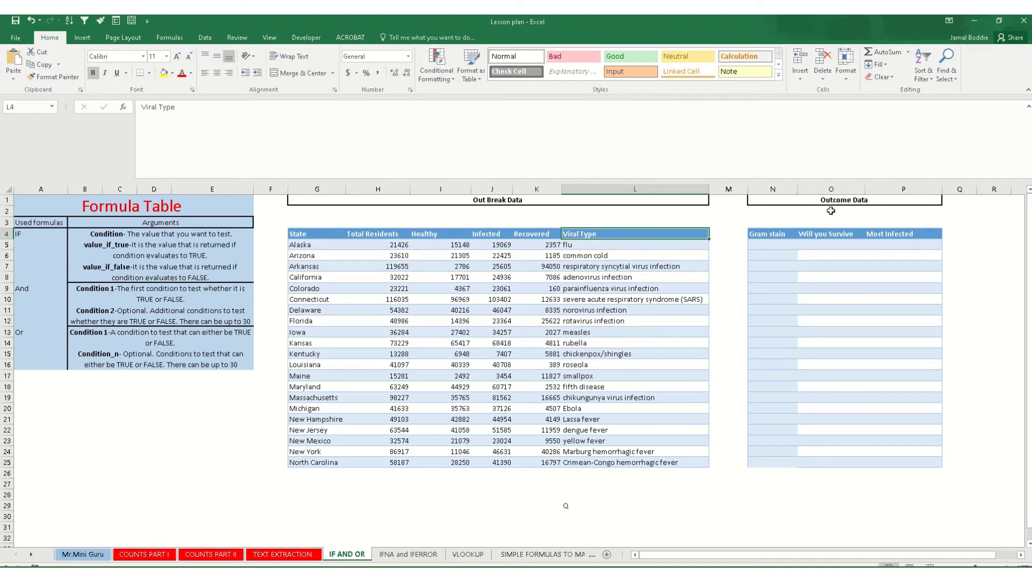
{"action": "left_click_drag", "start_coordinate": [299, 234], "coordinate": [699, 463]}
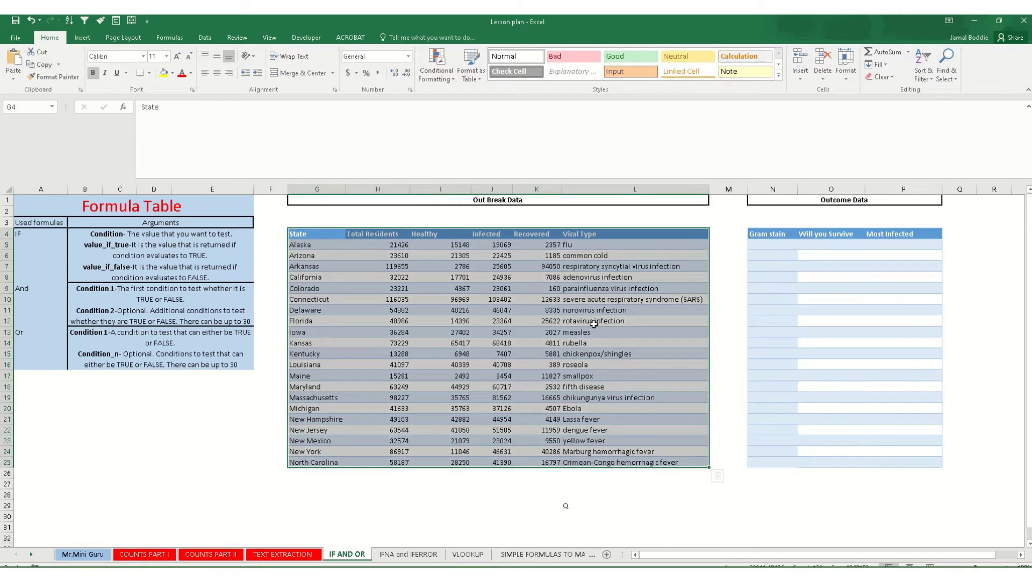
{"action": "left_click_drag", "start_coordinate": [774, 234], "coordinate": [914, 461]}
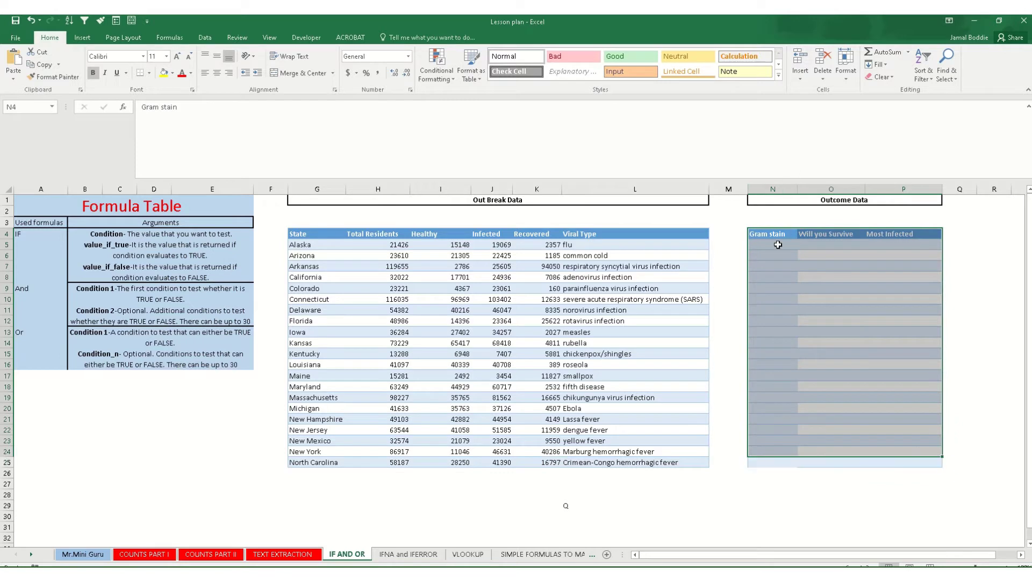
Examine the Outcome Data columns against the Alaska row's viral type, resident, healthy and infected data
{"action": "left_click", "coordinate": [772, 235]}
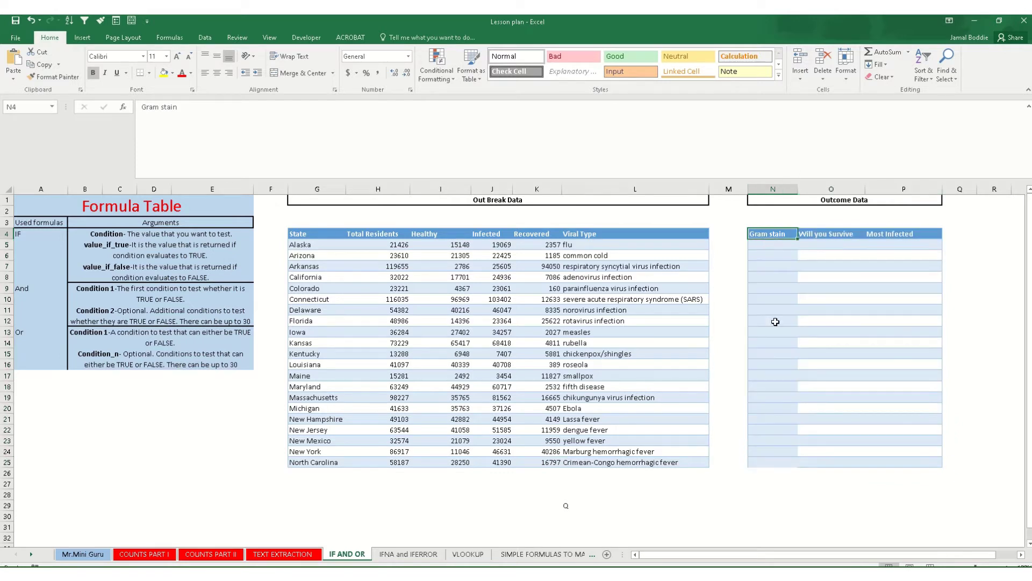
{"action": "left_click", "coordinate": [581, 247]}
{"action": "left_click_drag", "start_coordinate": [778, 246], "coordinate": [779, 253]}
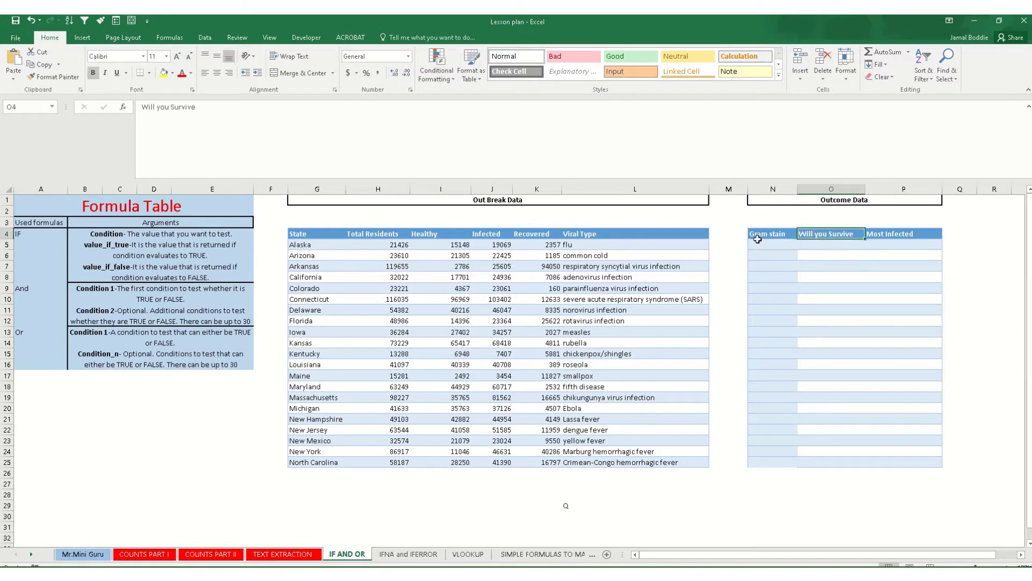
{"action": "left_click", "coordinate": [600, 247]}
{"action": "left_click", "coordinate": [881, 245]}
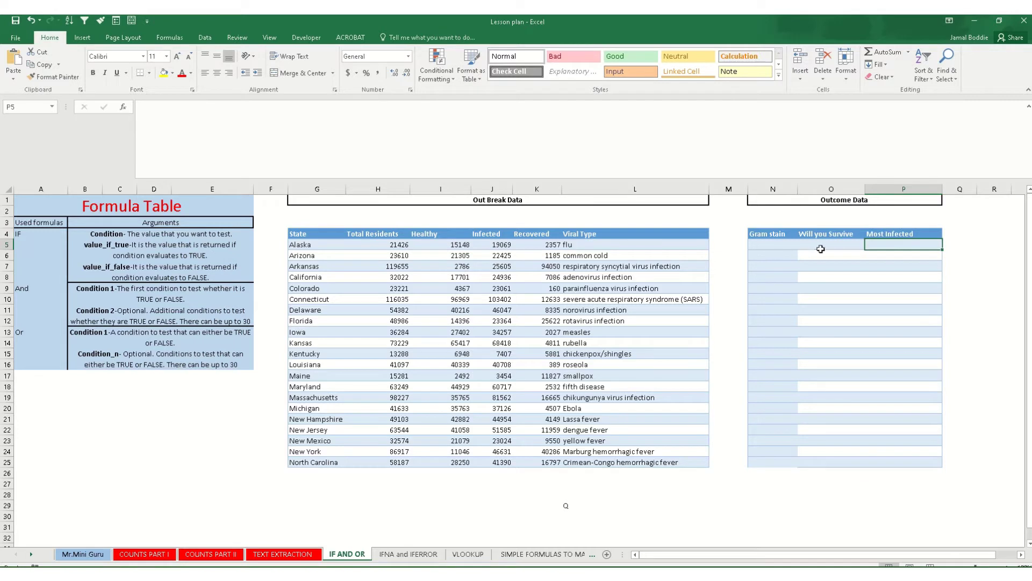
{"action": "left_click", "coordinate": [302, 247]}
{"action": "left_click", "coordinate": [397, 244]}
{"action": "left_click", "coordinate": [457, 252]}
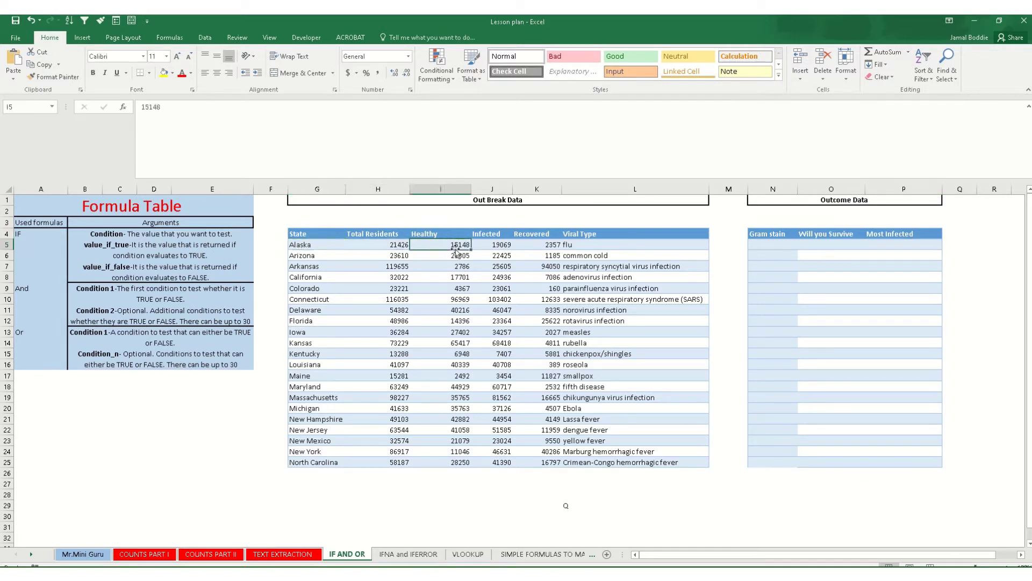
{"action": "left_click", "coordinate": [497, 242]}
{"action": "left_click", "coordinate": [451, 248]}
{"action": "left_click", "coordinate": [389, 242]}
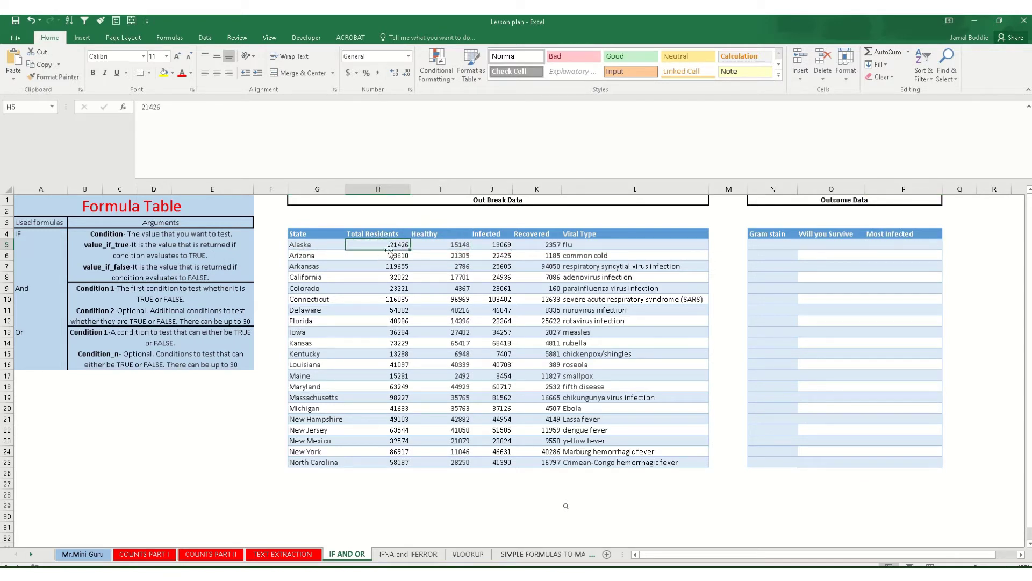
{"action": "left_click", "coordinate": [872, 267]}
{"action": "left_click", "coordinate": [785, 246]}
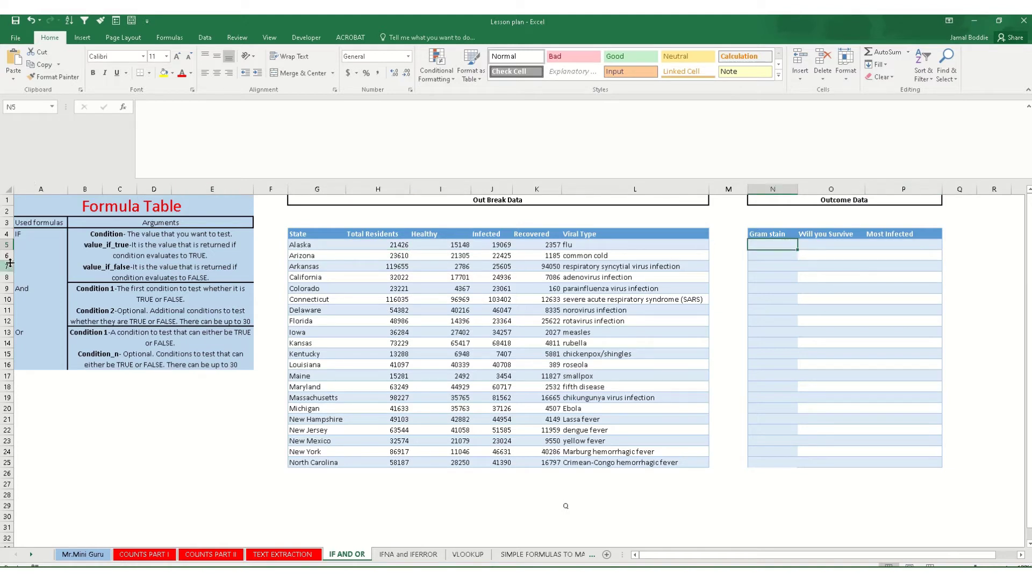
Examine the IF, And and Or entries in the Formula Table and the first empty cells of the outcome columns
{"action": "left_click", "coordinate": [21, 239]}
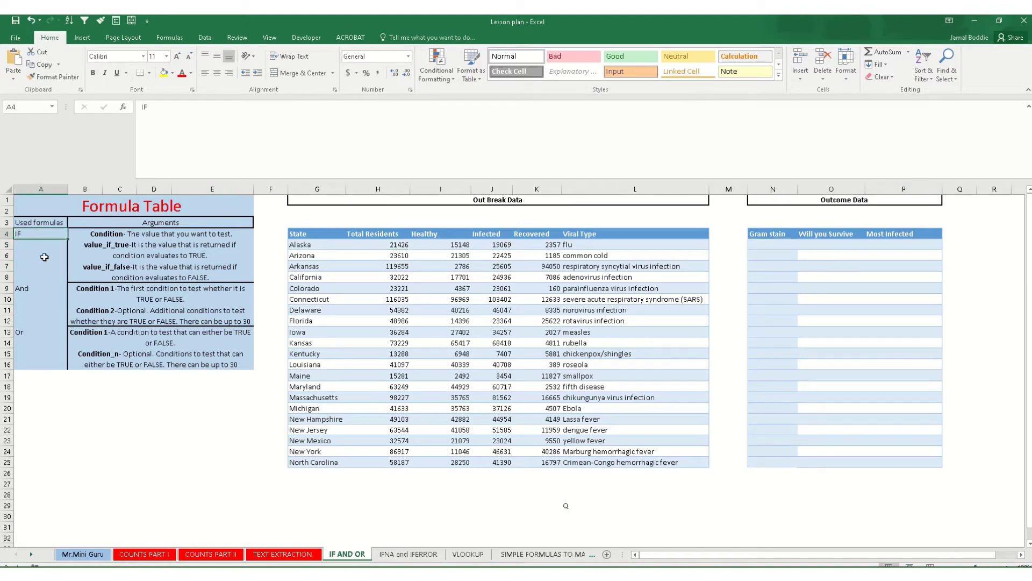
{"action": "left_click", "coordinate": [34, 288]}
{"action": "left_click", "coordinate": [31, 334]}
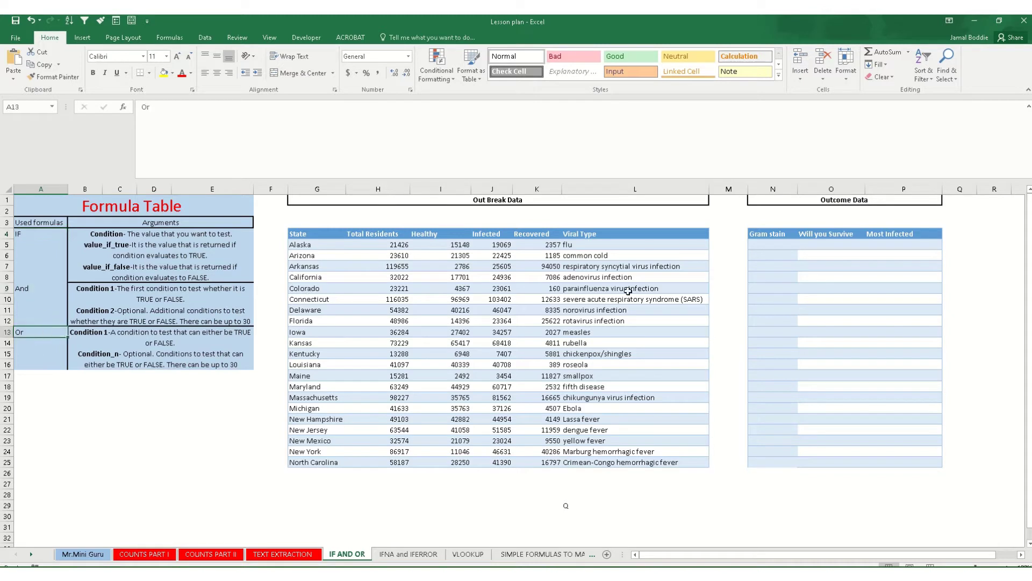
{"action": "left_click", "coordinate": [824, 256]}
{"action": "left_click", "coordinate": [778, 239]}
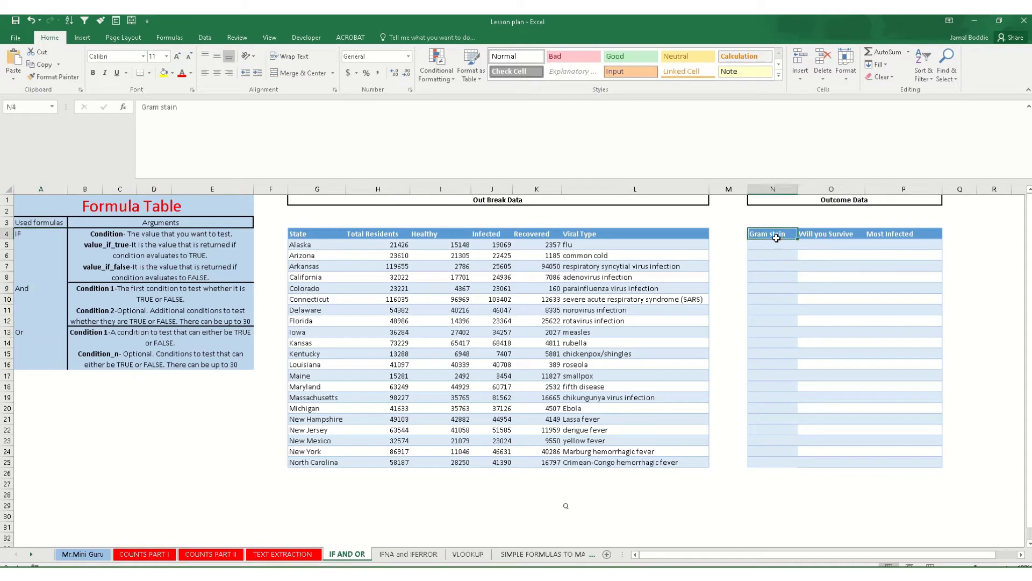
{"action": "left_click", "coordinate": [776, 244]}
{"action": "left_click", "coordinate": [816, 245]}
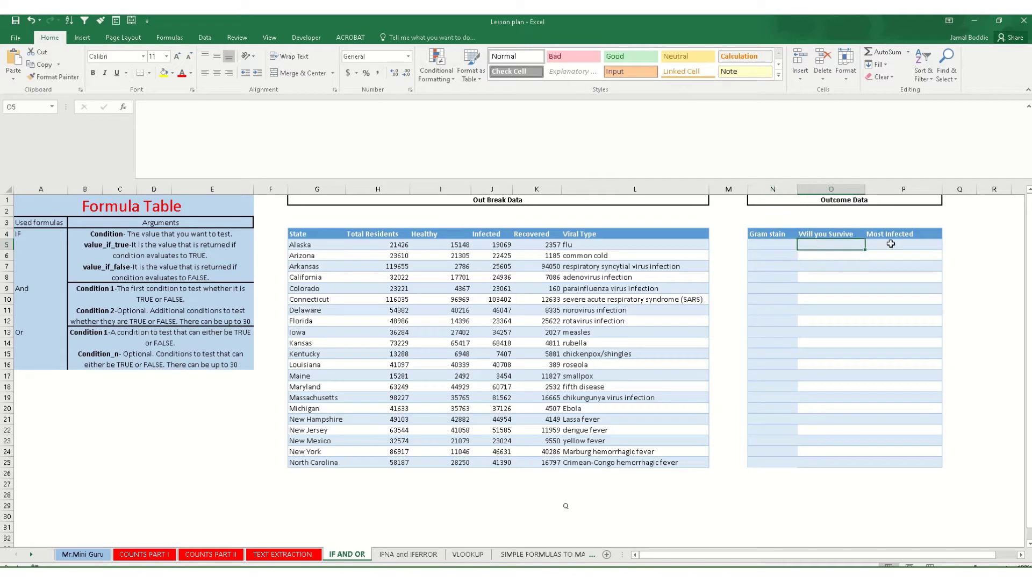
{"action": "left_click", "coordinate": [891, 243]}
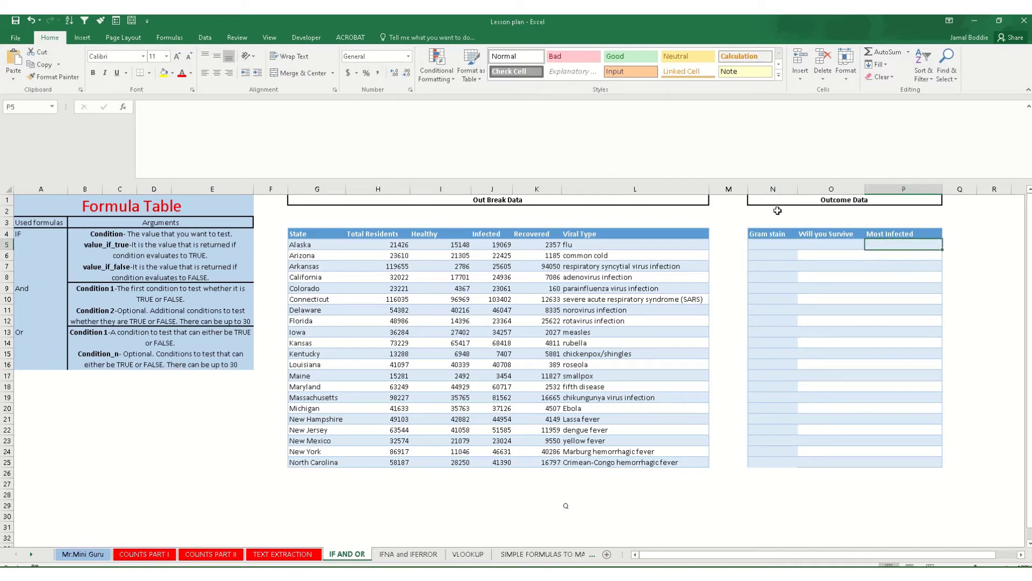
Start a formula in the first Gram stain cell, N5, with an OR test nested inside IF: =if(or(
{"action": "left_click", "coordinate": [757, 246]}
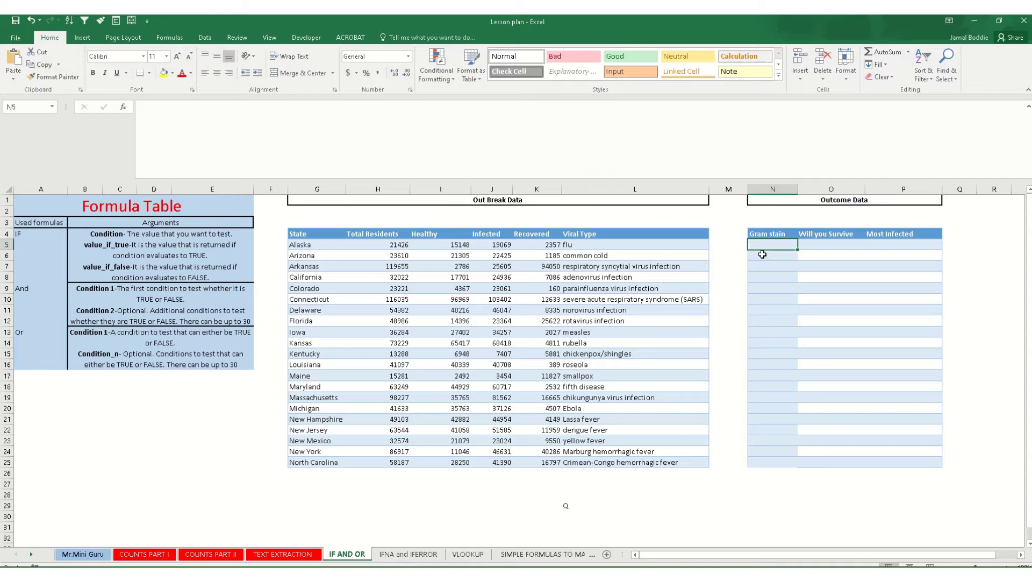
{"action": "type", "text": "="}
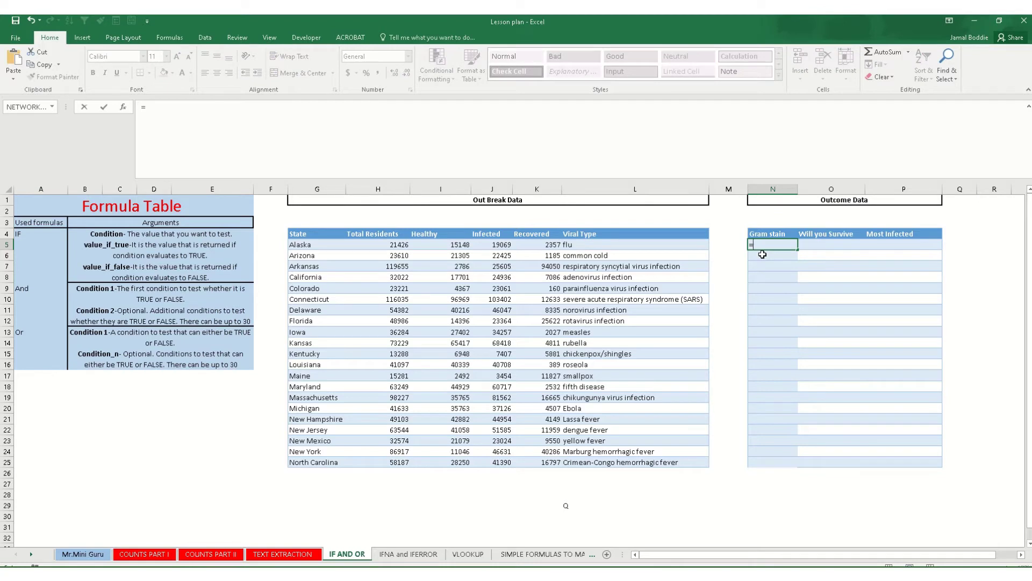
{"action": "type", "text": "if("}
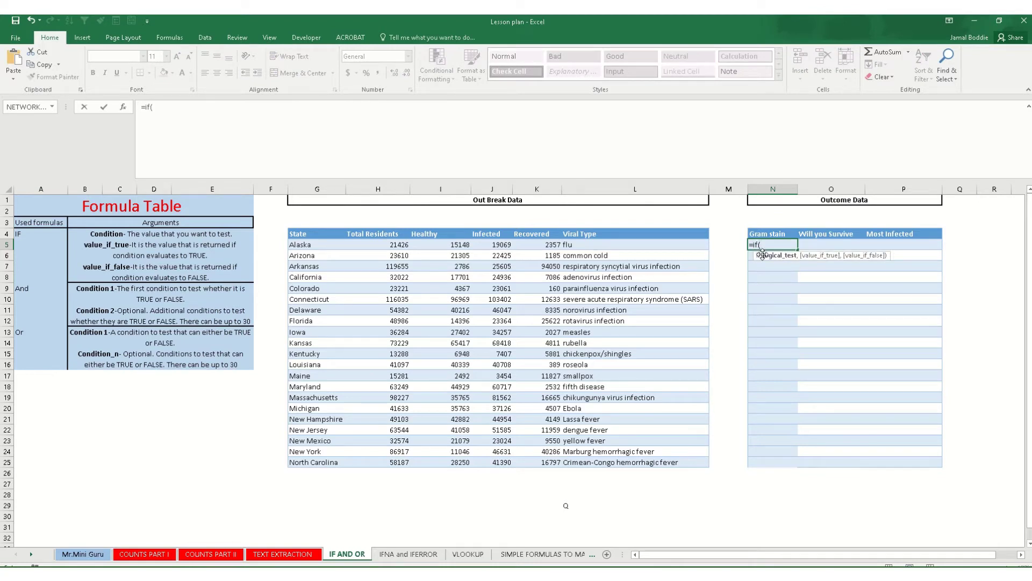
{"action": "type", "text": "or"}
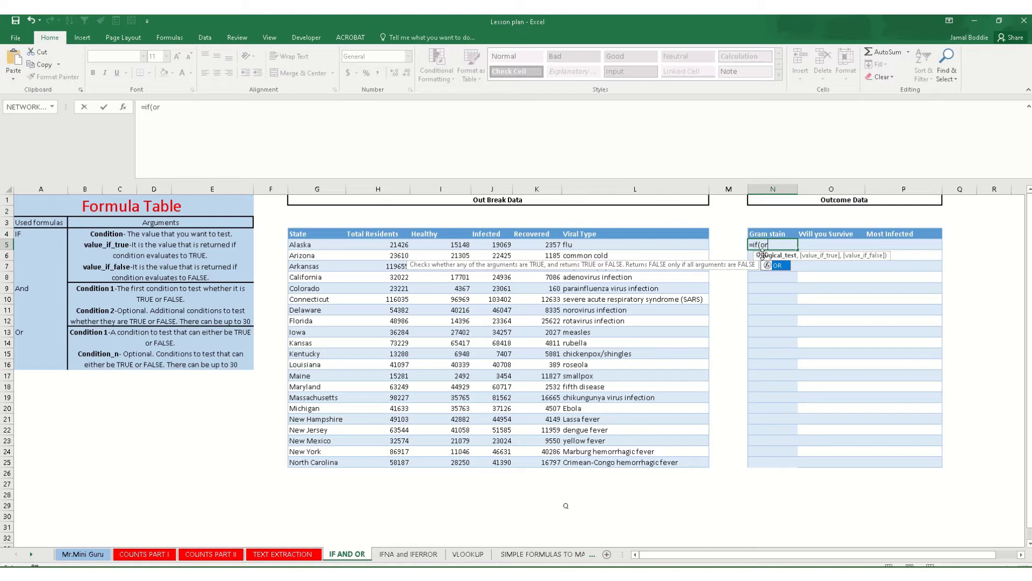
{"action": "type", "text": "("}
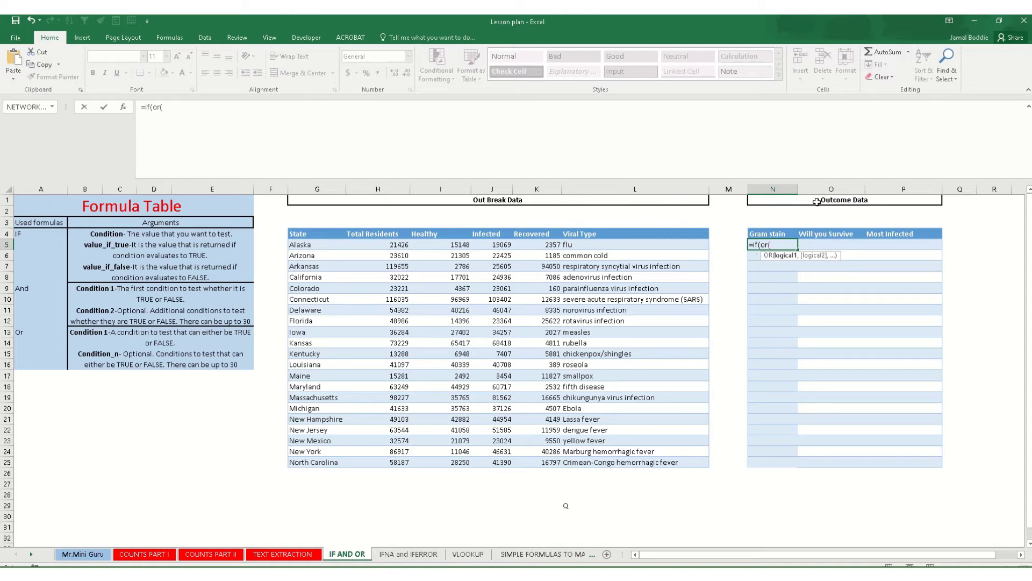
{"action": "left_click", "coordinate": [573, 243]}
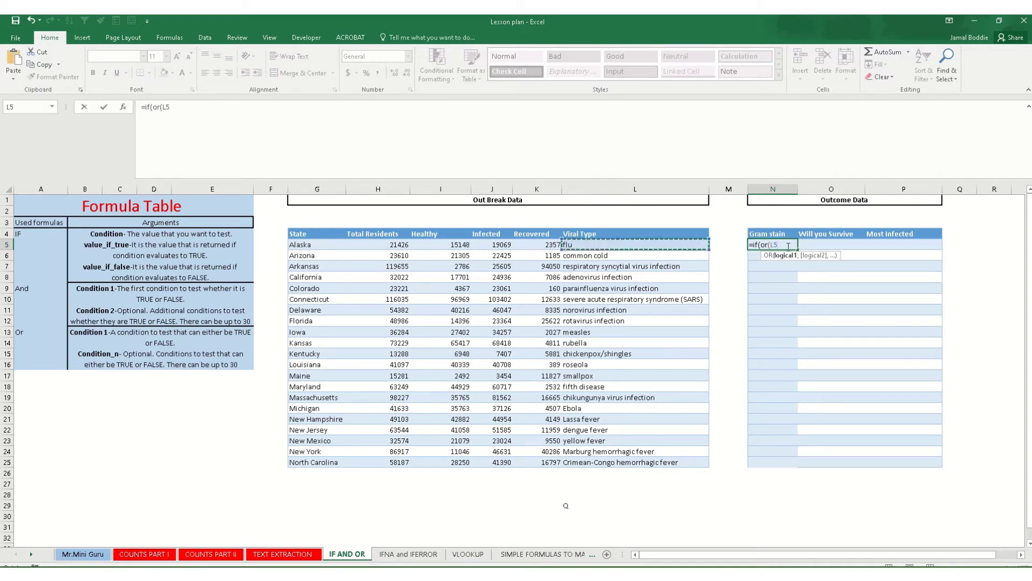
{"action": "left_click", "coordinate": [785, 244]}
{"action": "key", "text": "BackSpace"}
{"action": "key", "text": "BackSpace"}
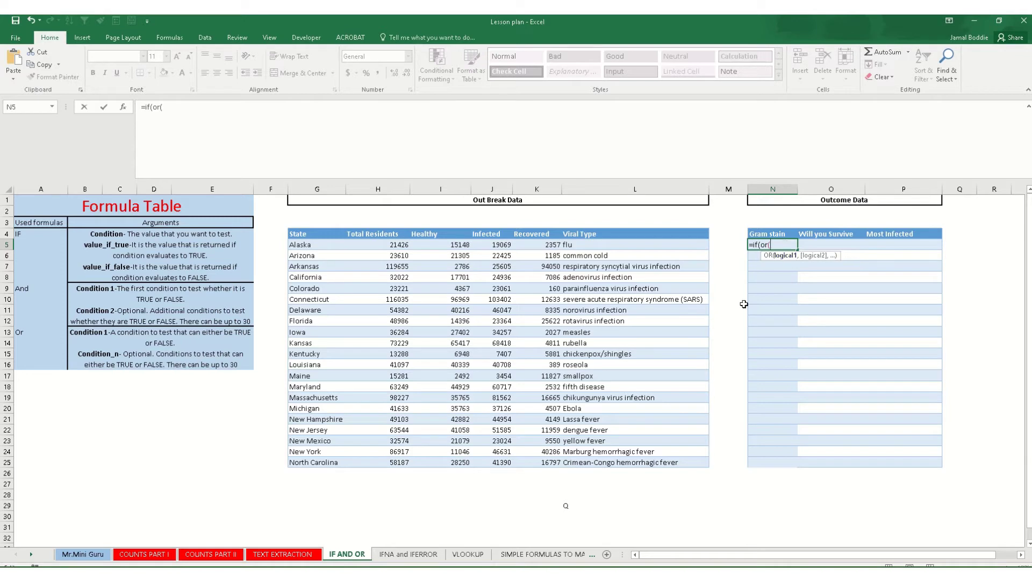
Add the first OR condition, testing whether the viral type in L5 starts with f: left(L5,1)="f",
{"action": "type", "text": "l"}
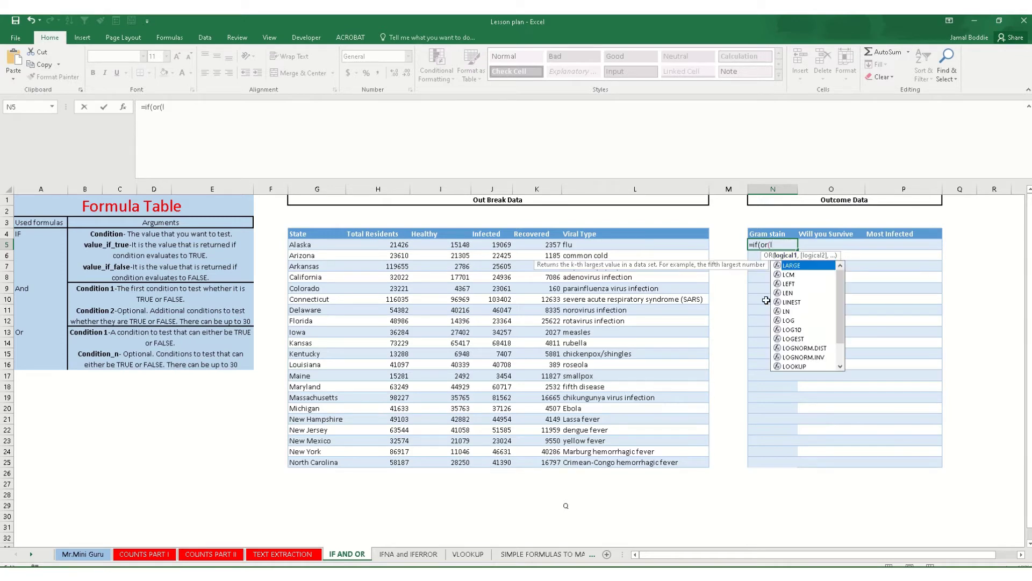
{"action": "type", "text": "eft("}
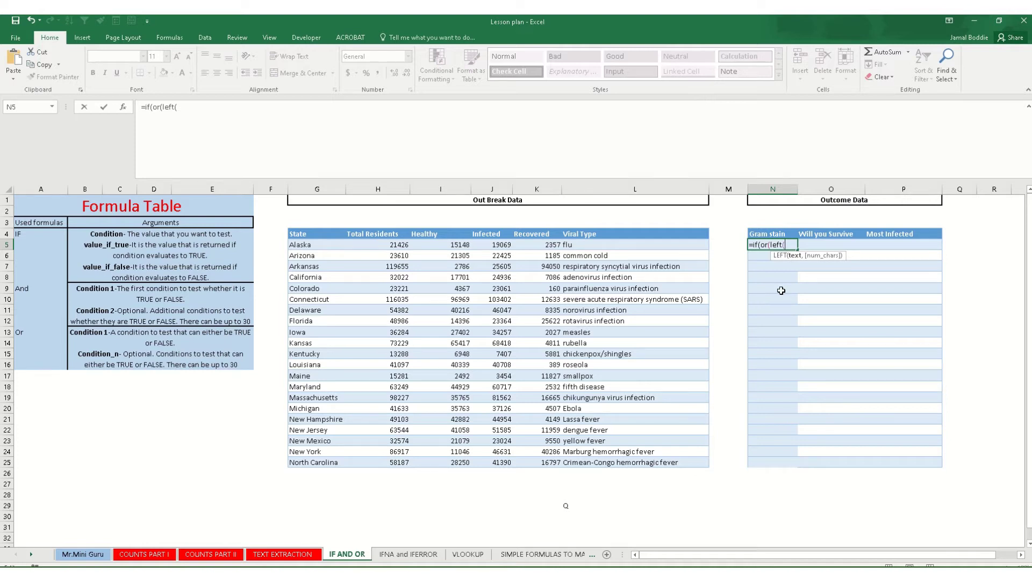
{"action": "left_click", "coordinate": [580, 244]}
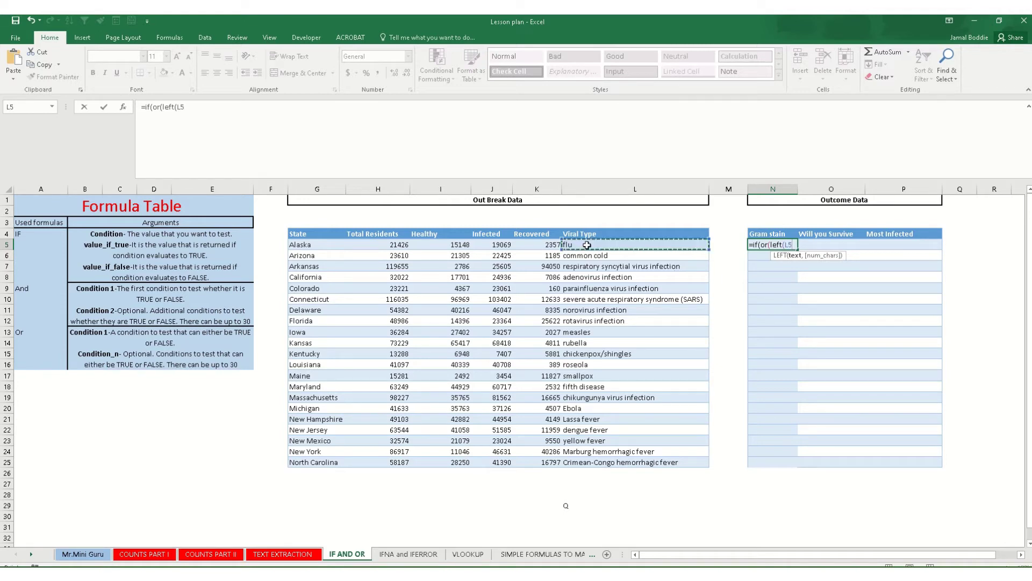
{"action": "type", "text": ",1"}
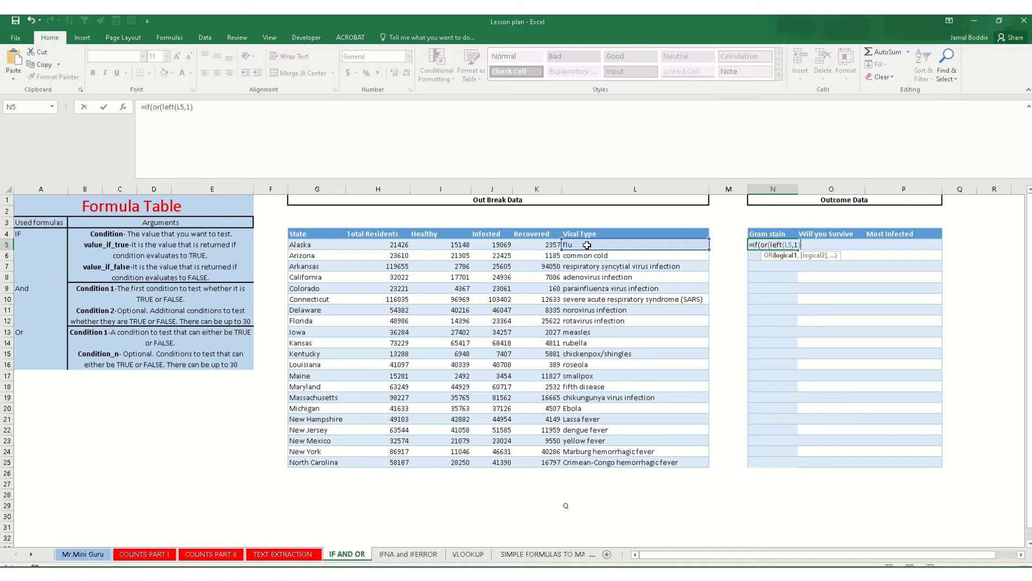
{"action": "type", "text": "=\"f\","}
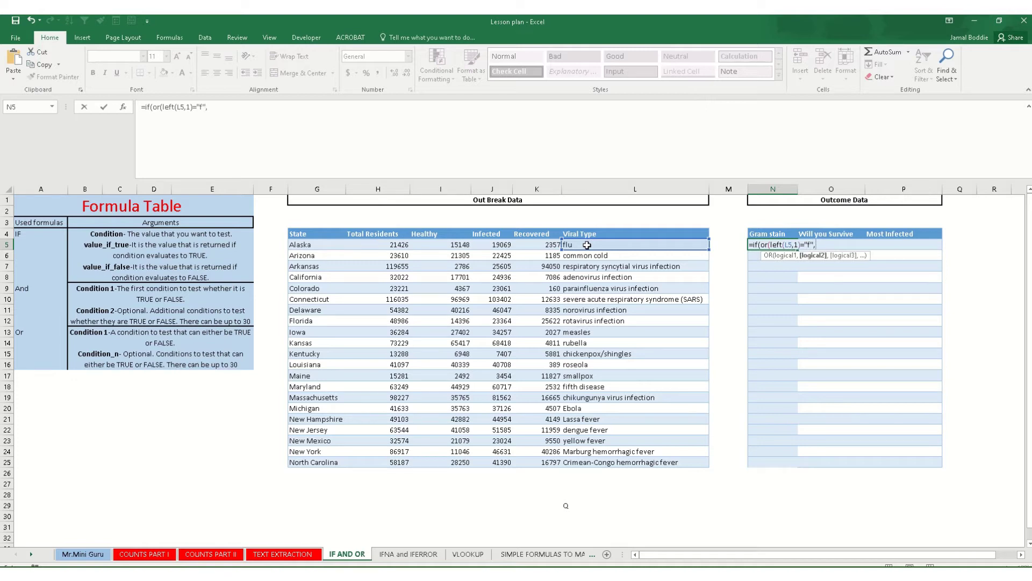
{"action": "left_click", "coordinate": [587, 245]}
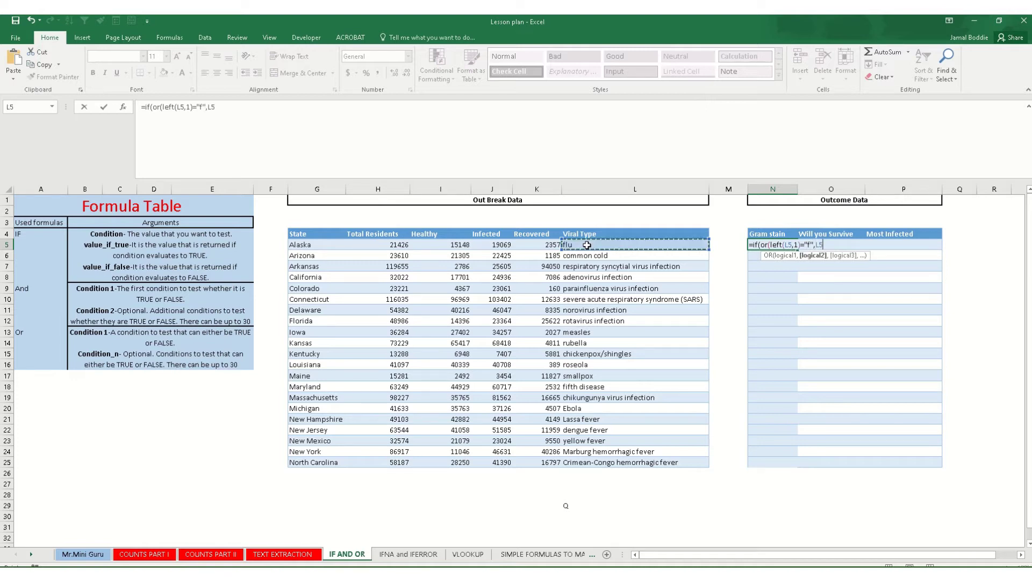
{"action": "key", "text": "BackSpace"}
{"action": "key", "text": "BackSpace"}
{"action": "key", "text": "BackSpace"}
{"action": "type", "text": ","}
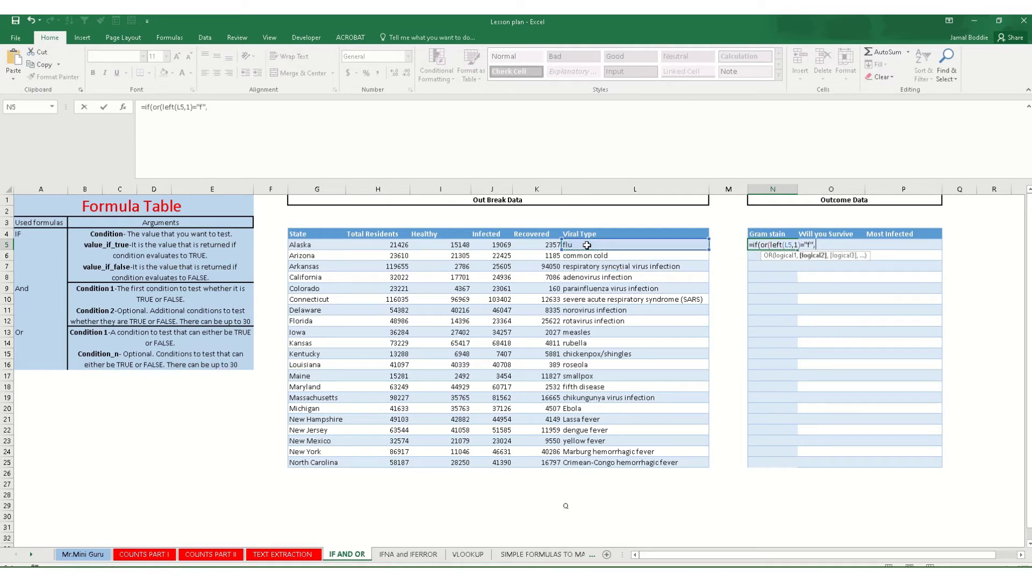
Add the second OR condition left(L5,1)="e" for the viral type and close the OR function
{"action": "type", "text": "left"}
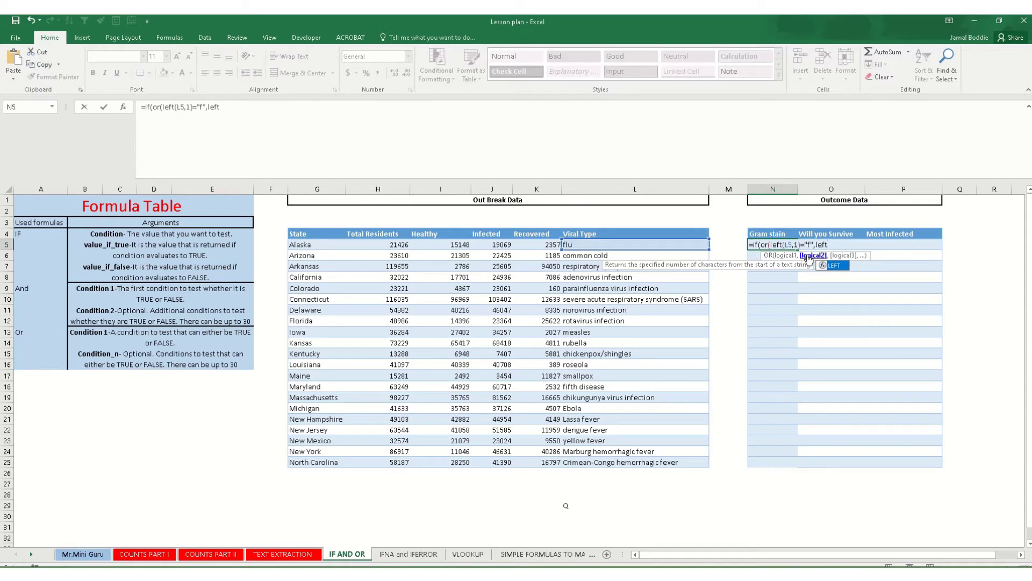
{"action": "type", "text": "("}
{"action": "left_click", "coordinate": [600, 247]}
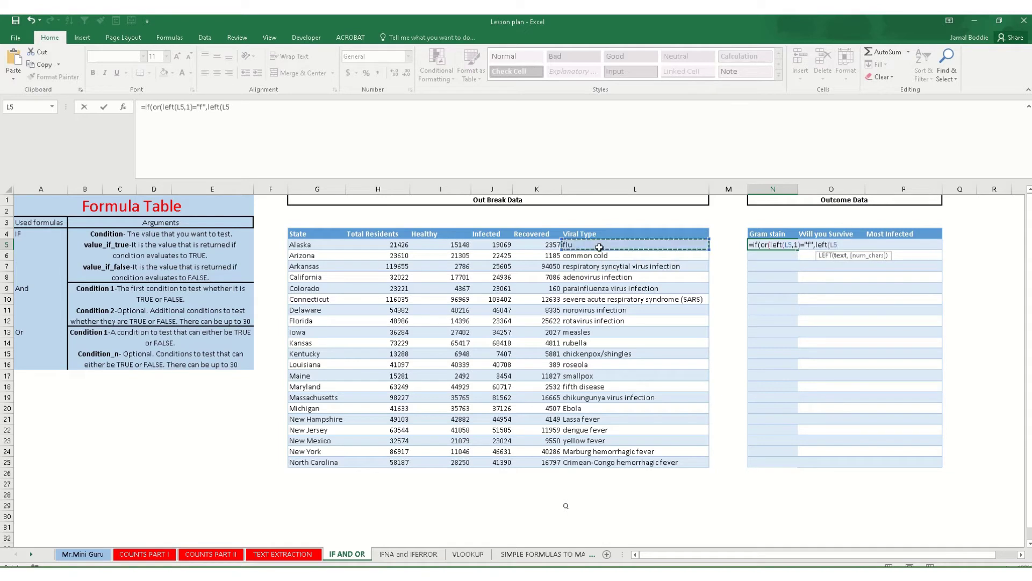
{"action": "type", "text": ",1"}
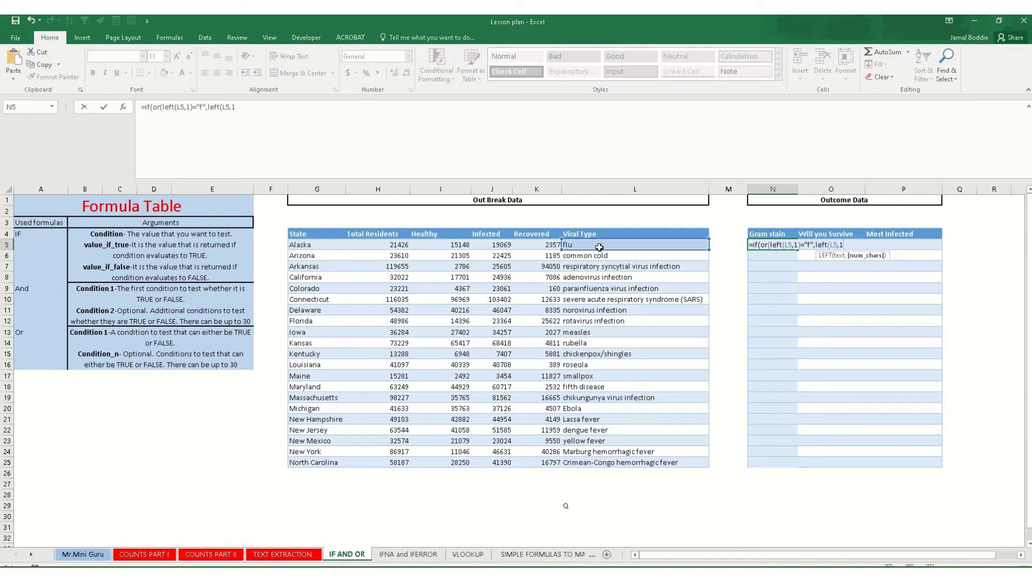
{"action": "type", "text": ")="}
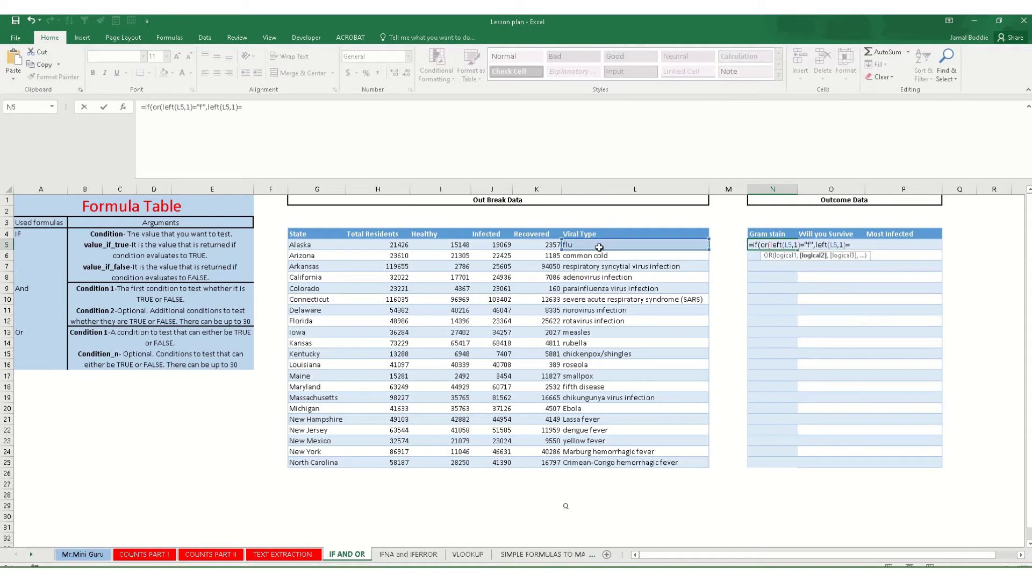
{"action": "type", "text": "\"e\")"}
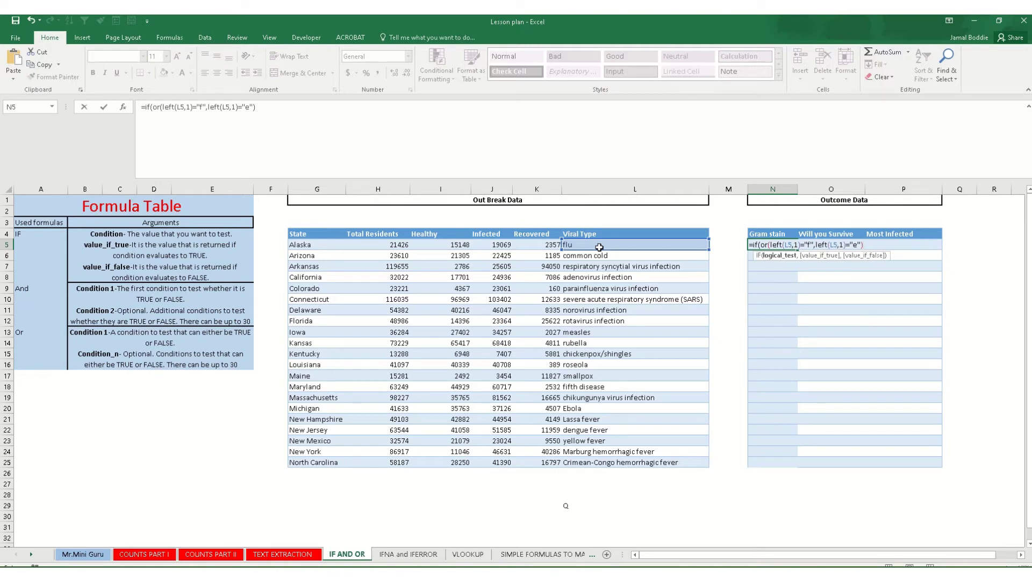
Complete the N5 formula with "+" as the value if true and "-" as the value if false, and enter it
{"action": "type", "text": ",\"="}
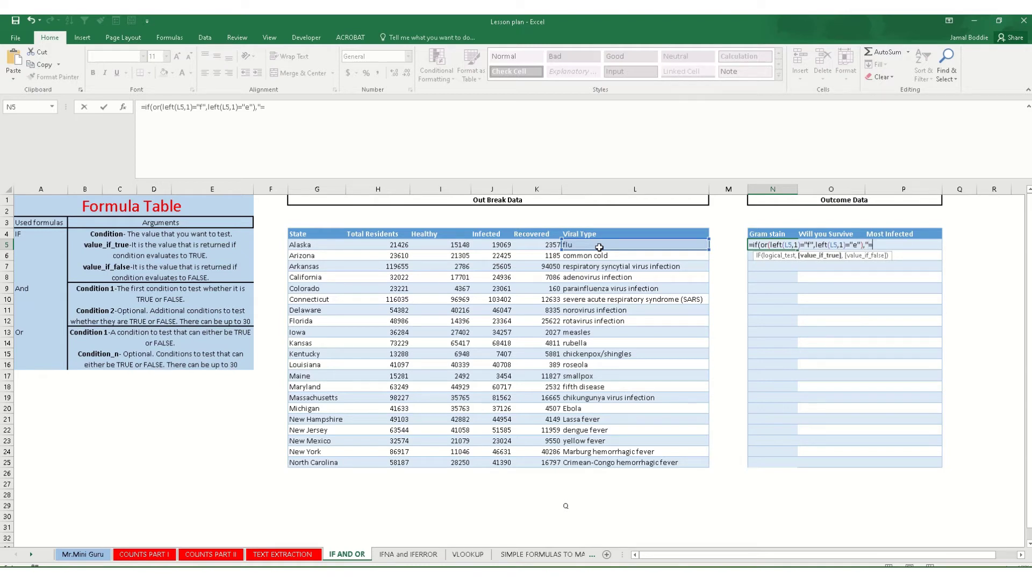
{"action": "key", "text": "BackSpace"}
{"action": "type", "text": "+\","}
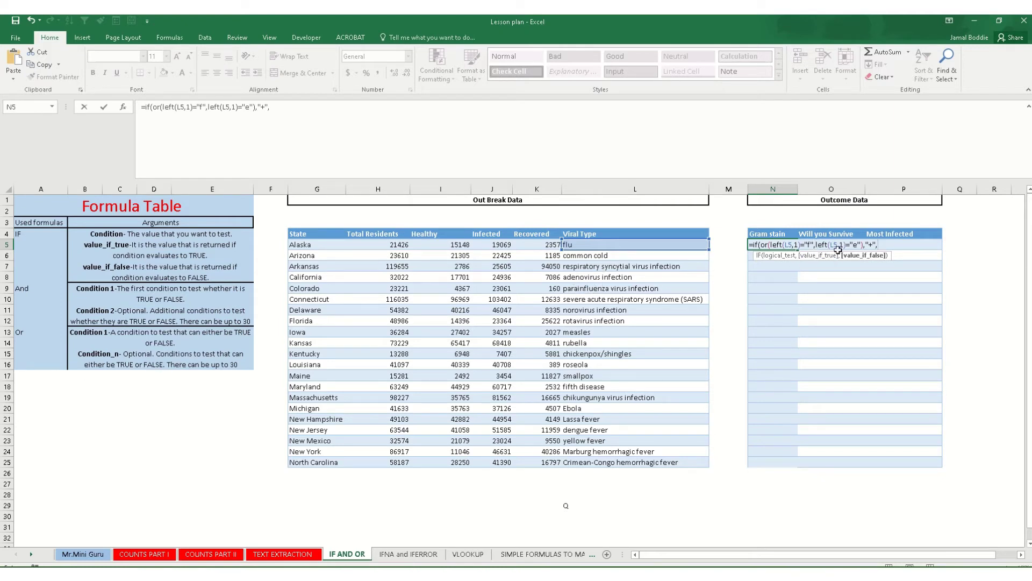
{"action": "left_click", "coordinate": [589, 266]}
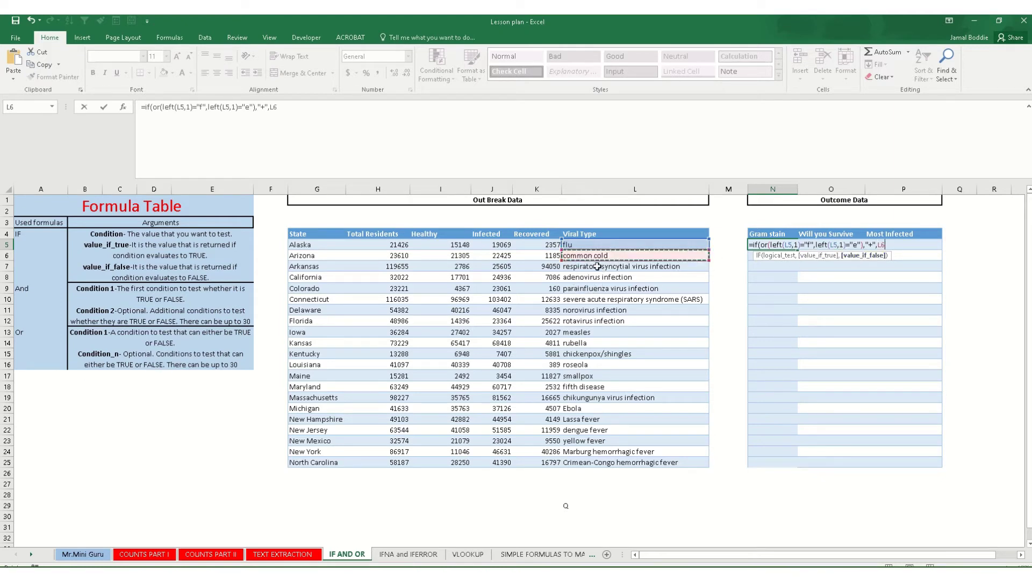
{"action": "key", "text": "BackSpace"}
{"action": "key", "text": "BackSpace"}
{"action": "key", "text": "BackSpace"}
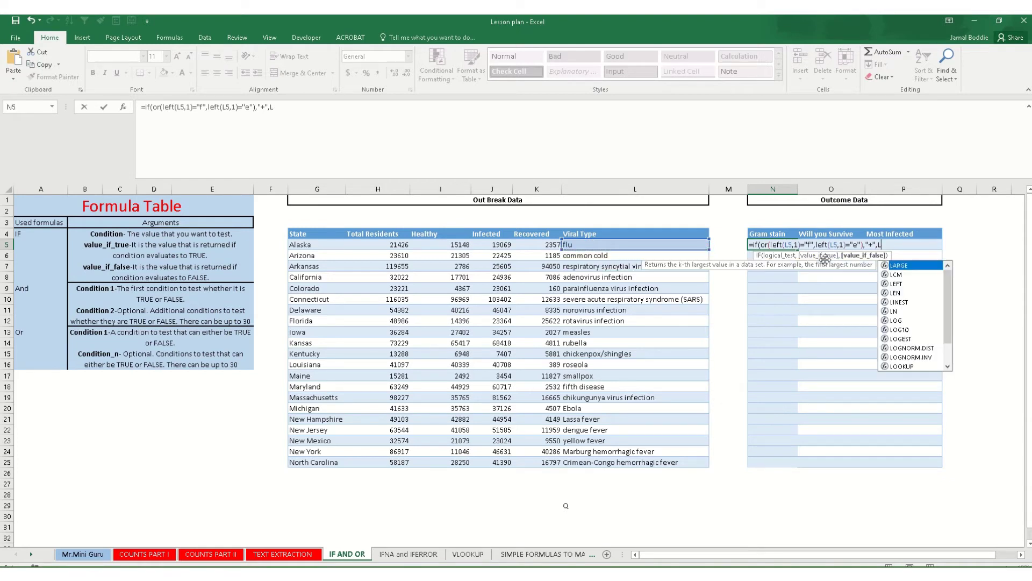
{"action": "type", "text": ",\"-\""}
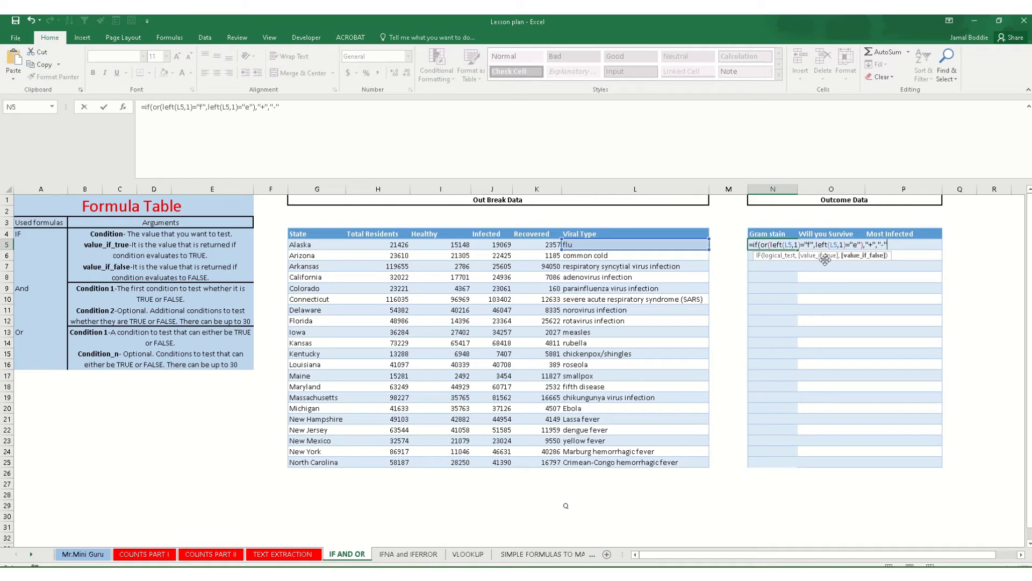
{"action": "type", "text": ")"}
{"action": "key", "text": "Return"}
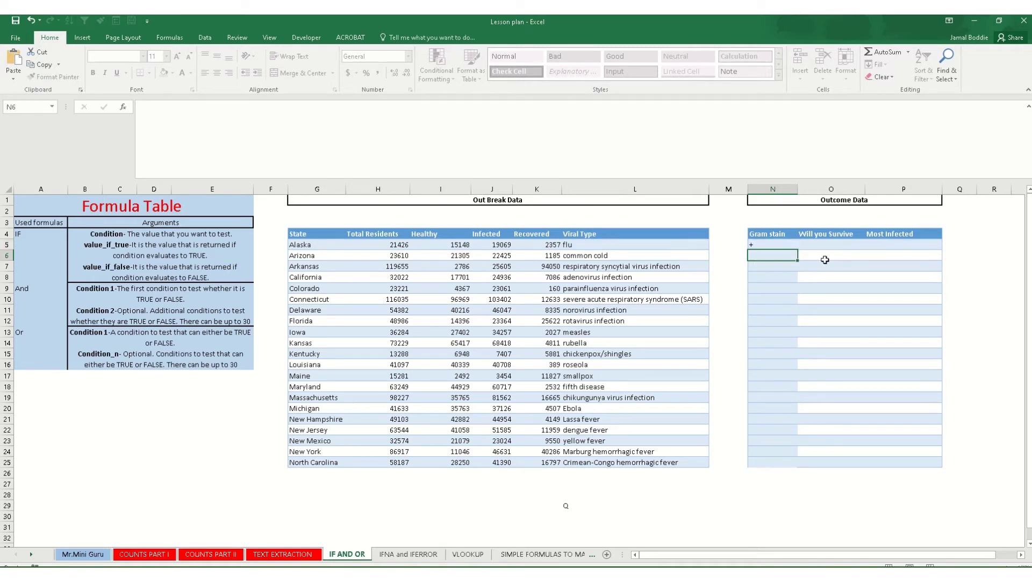
Fill the Gram stain formula from N5 down to N25
{"action": "key", "text": "Up"}
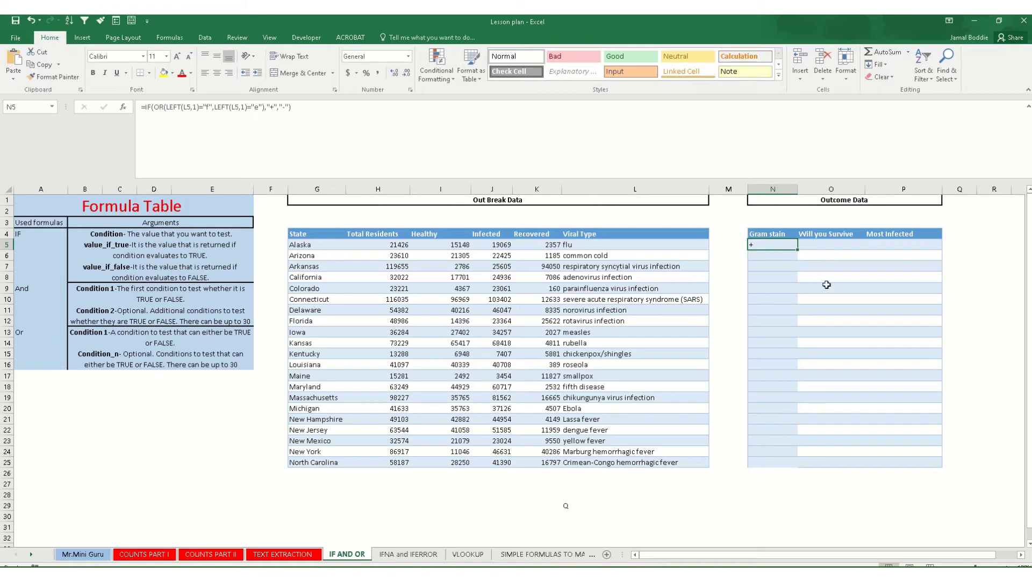
{"action": "left_click", "coordinate": [797, 252]}
{"action": "key", "text": "Up"}
{"action": "left_click_drag", "start_coordinate": [798, 249], "coordinate": [780, 460]}
{"action": "left_click", "coordinate": [778, 461]}
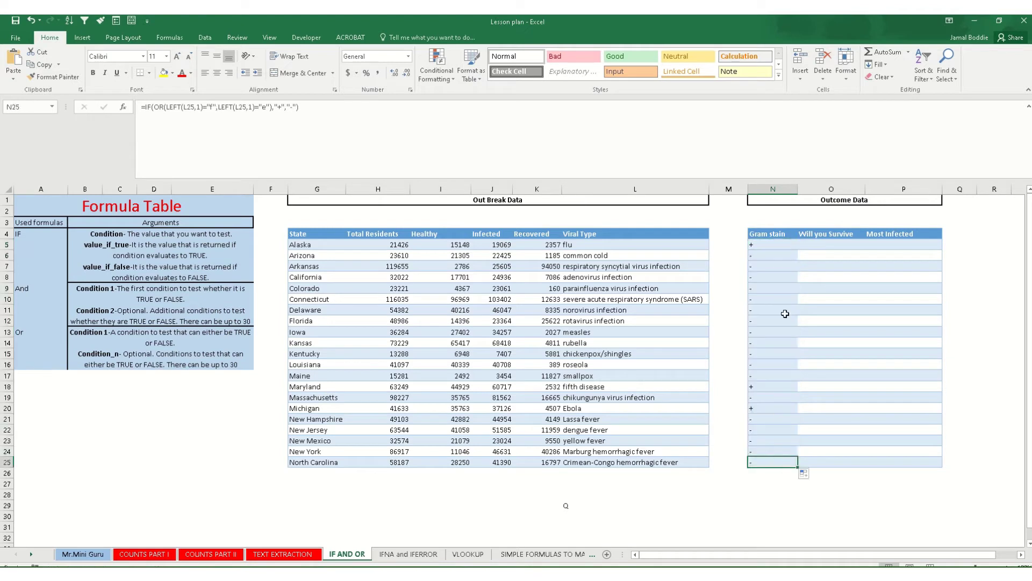
Check the "+" results in the Gram stain column against the viral types flu, fifth disease and Ebola
{"action": "left_click", "coordinate": [761, 247]}
{"action": "left_click", "coordinate": [584, 248]}
{"action": "left_click", "coordinate": [775, 379]}
{"action": "left_click", "coordinate": [774, 386]}
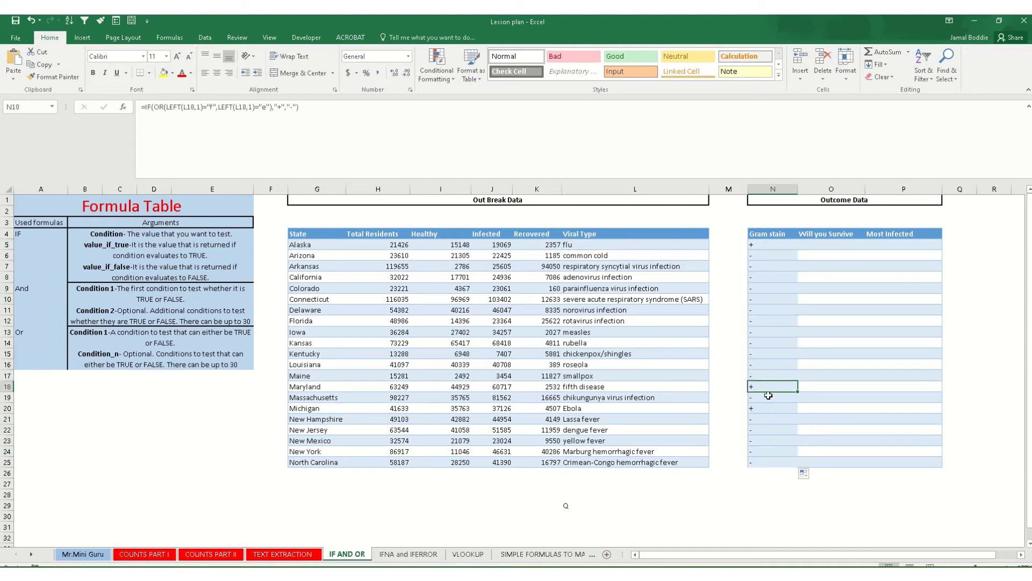
{"action": "left_click", "coordinate": [581, 386]}
{"action": "left_click", "coordinate": [777, 411]}
{"action": "left_click", "coordinate": [650, 409]}
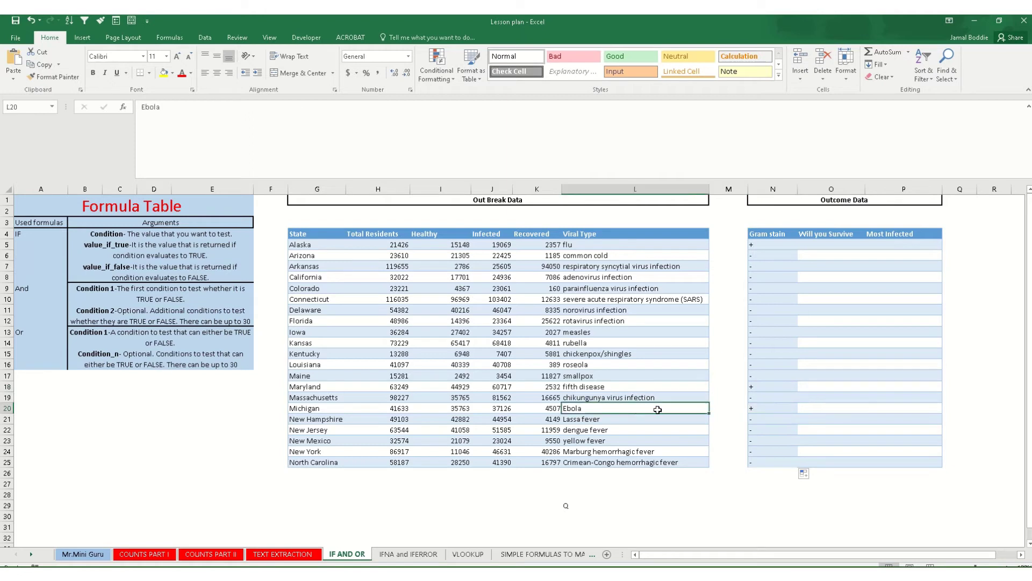
{"action": "left_click", "coordinate": [761, 408]}
{"action": "left_click", "coordinate": [758, 388]}
{"action": "left_click", "coordinate": [766, 249]}
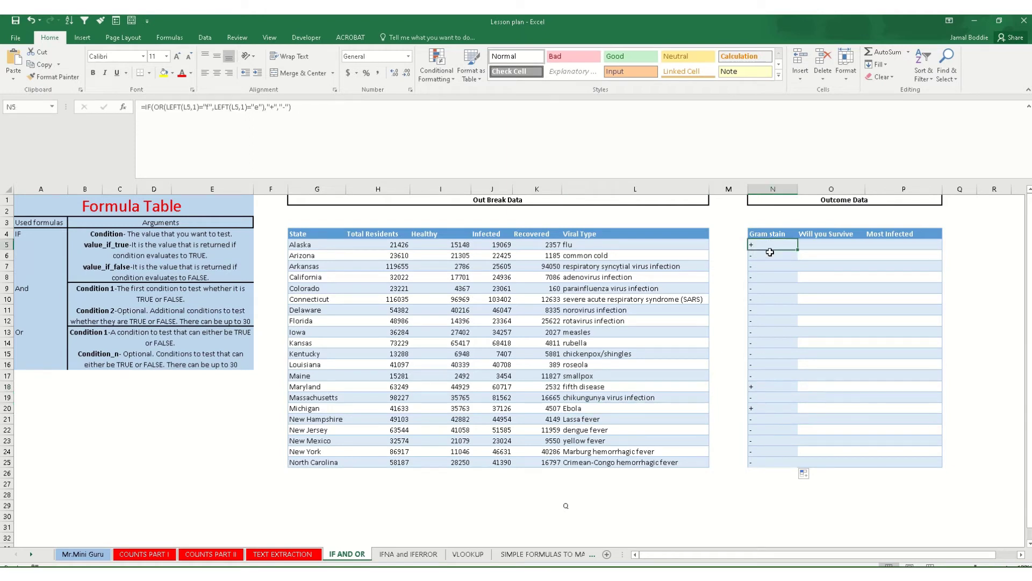
{"action": "left_click", "coordinate": [777, 389]}
{"action": "left_click", "coordinate": [771, 406]}
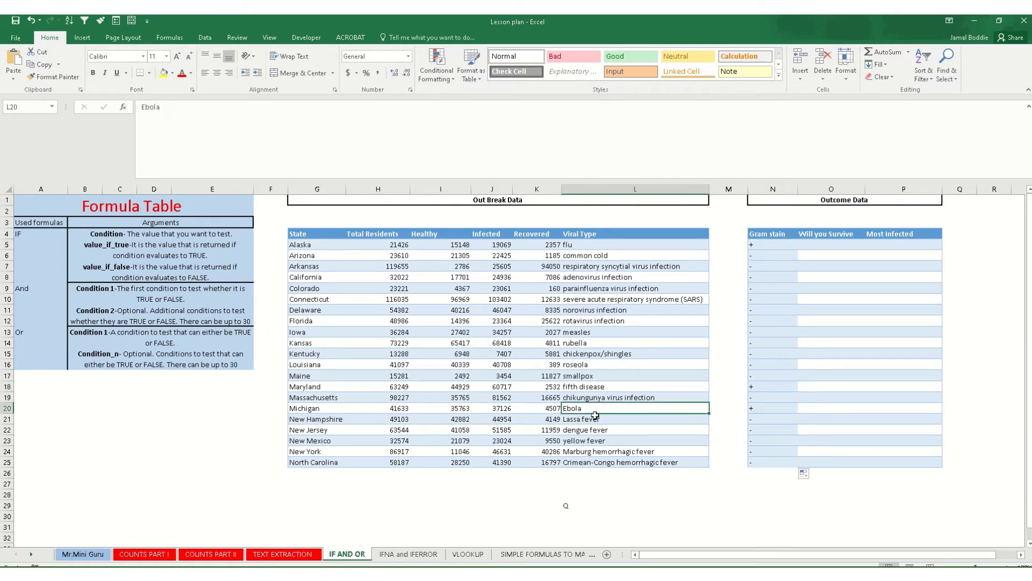
{"action": "left_click", "coordinate": [591, 409]}
{"action": "left_click", "coordinate": [785, 410]}
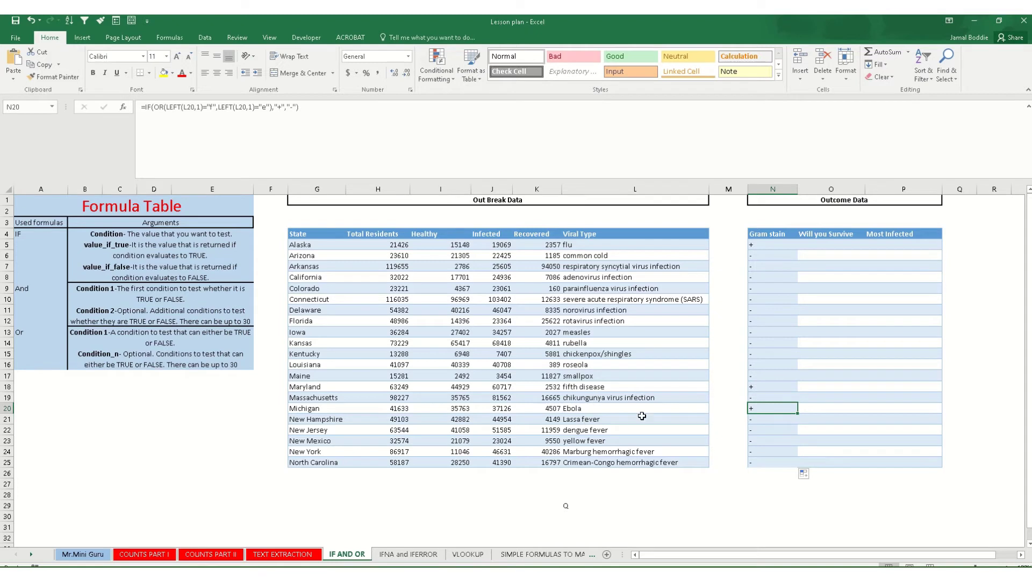
{"action": "left_click", "coordinate": [768, 246]}
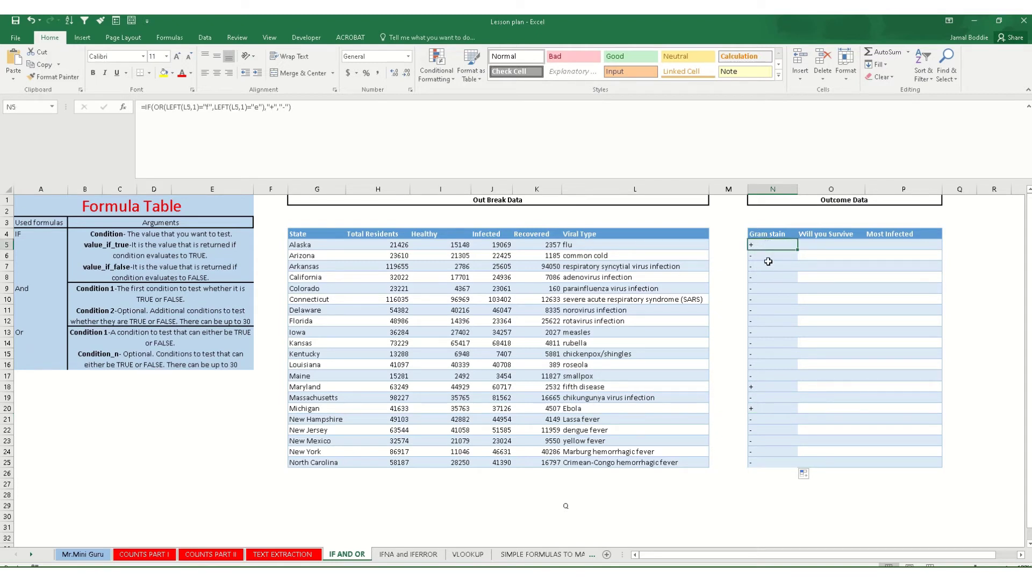
{"action": "left_click", "coordinate": [762, 415]}
{"action": "left_click", "coordinate": [761, 409]}
{"action": "left_click", "coordinate": [757, 242]}
{"action": "left_click", "coordinate": [757, 254]}
{"action": "left_click", "coordinate": [757, 245]}
Start an IF formula with a nested AND in O5 under Will you Survive, with N5="-" as the first condition
{"action": "left_click", "coordinate": [835, 251]}
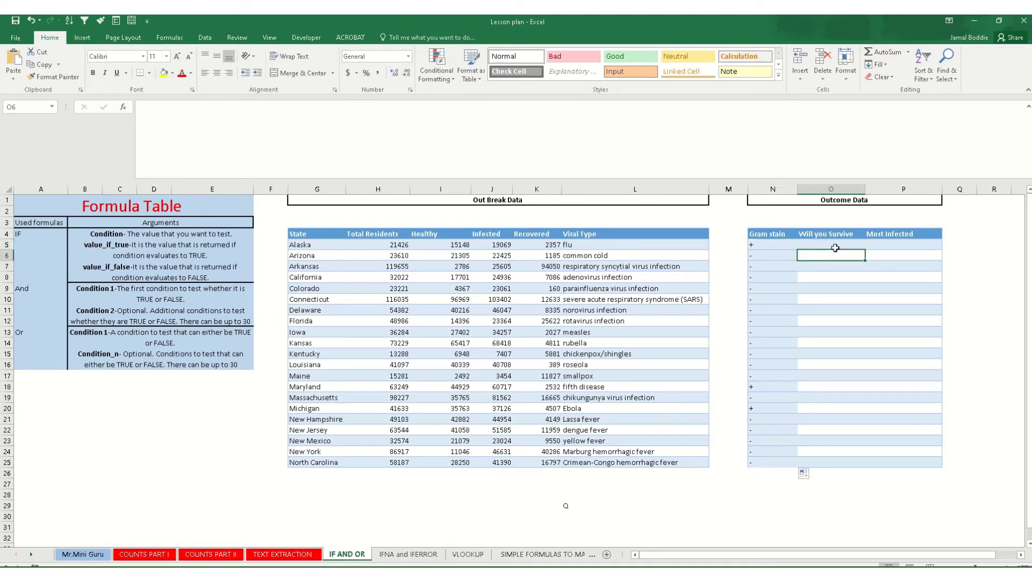
{"action": "left_click", "coordinate": [847, 246]}
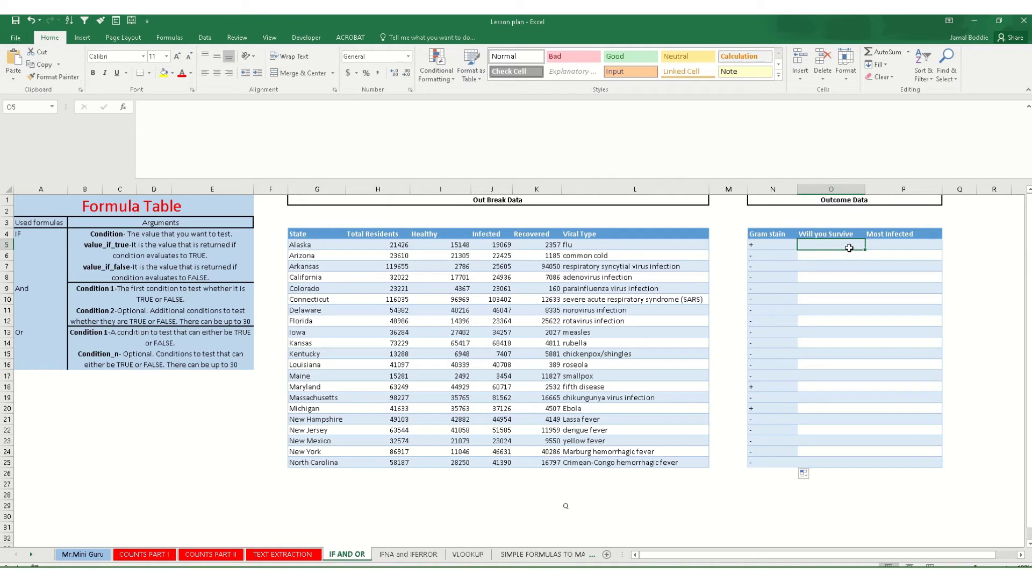
{"action": "type", "text": "=if("}
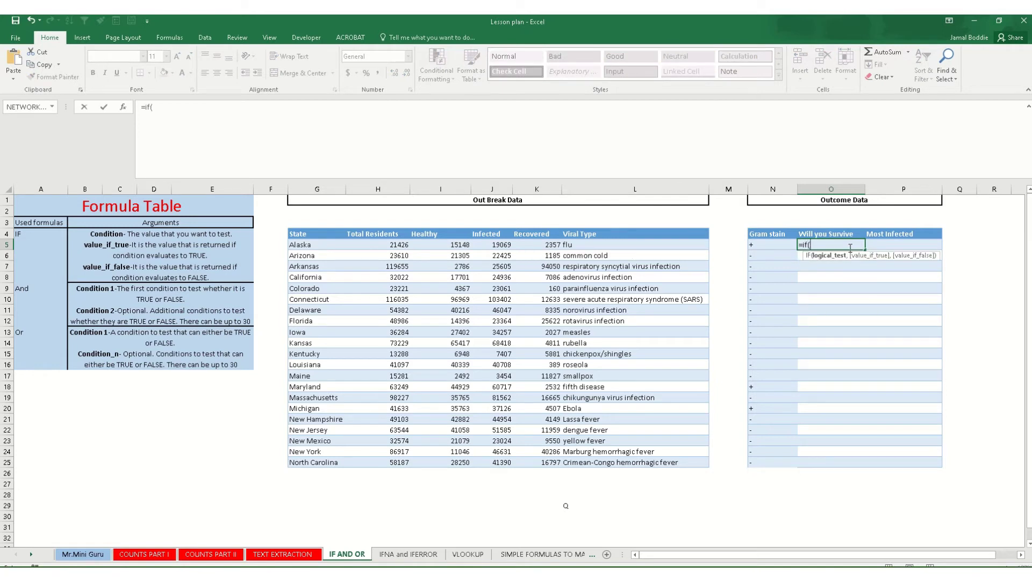
{"action": "type", "text": "and("}
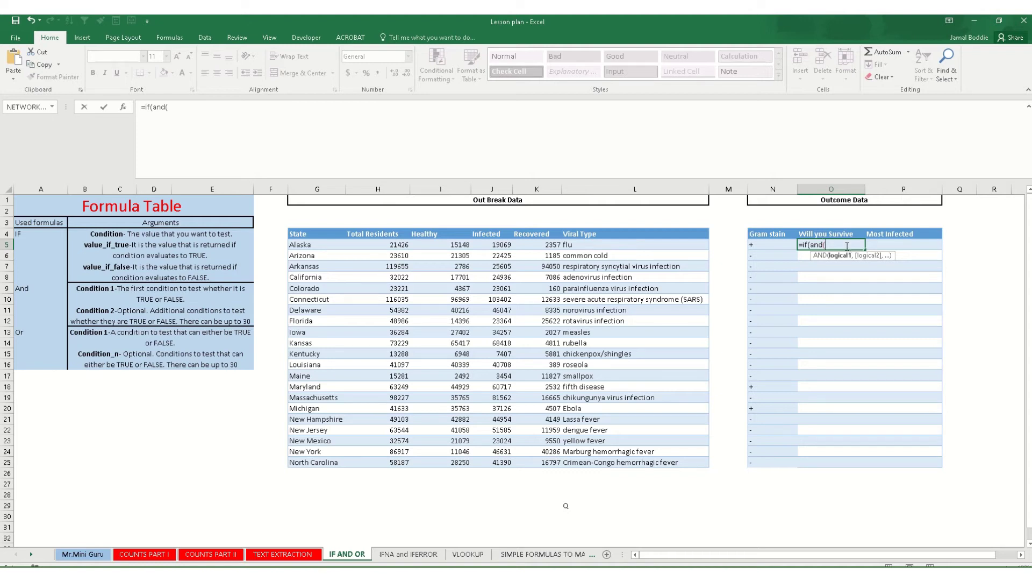
{"action": "left_click", "coordinate": [769, 244]}
{"action": "type", "text": "="}
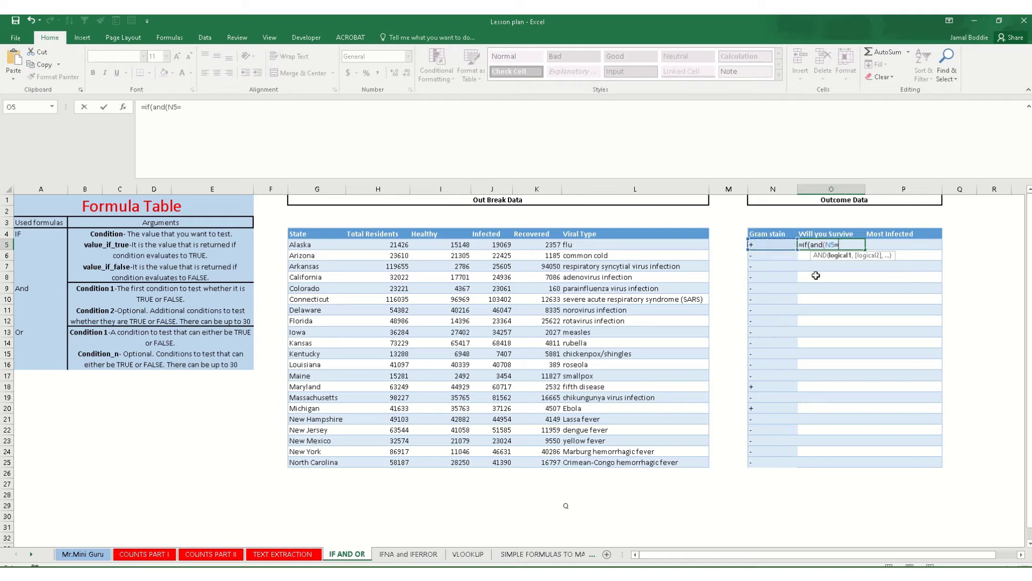
{"action": "type", "text": "\"-\","}
Add the second AND condition, Healthy less than Infected (I5<J5), and close the AND function
{"action": "left_click", "coordinate": [461, 245]}
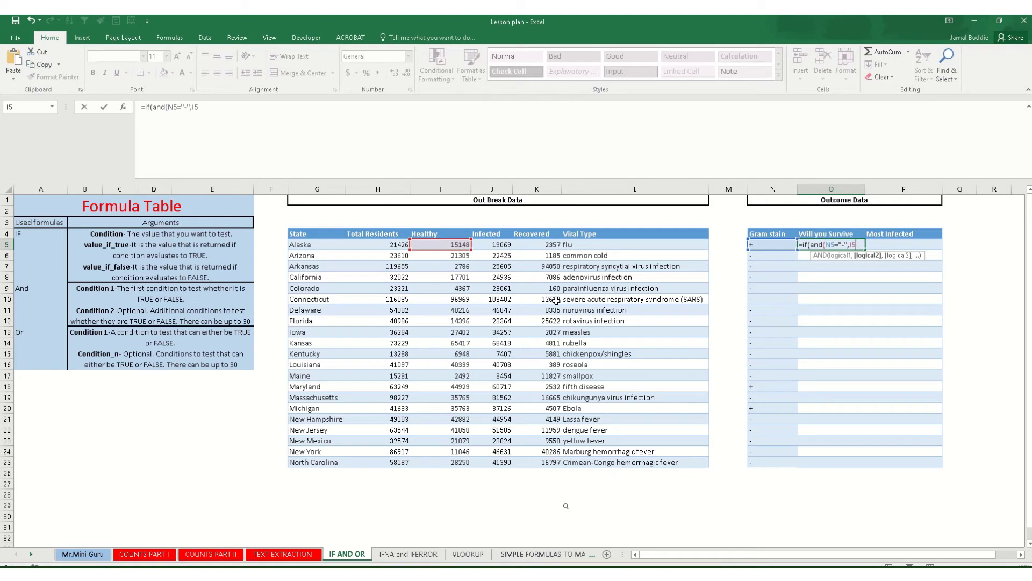
{"action": "type", "text": "<"}
{"action": "left_click", "coordinate": [500, 246]}
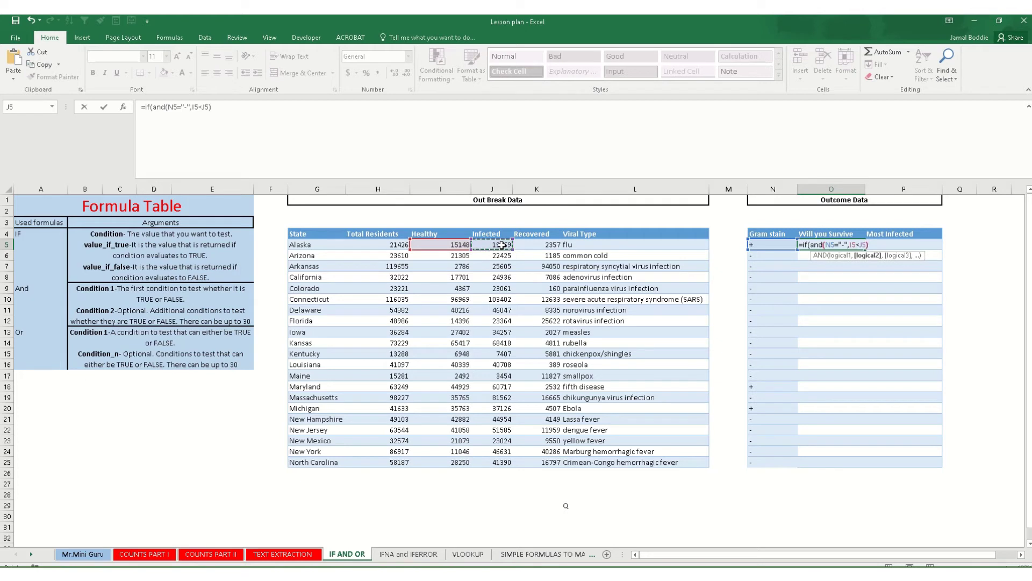
{"action": "type", "text": ")"}
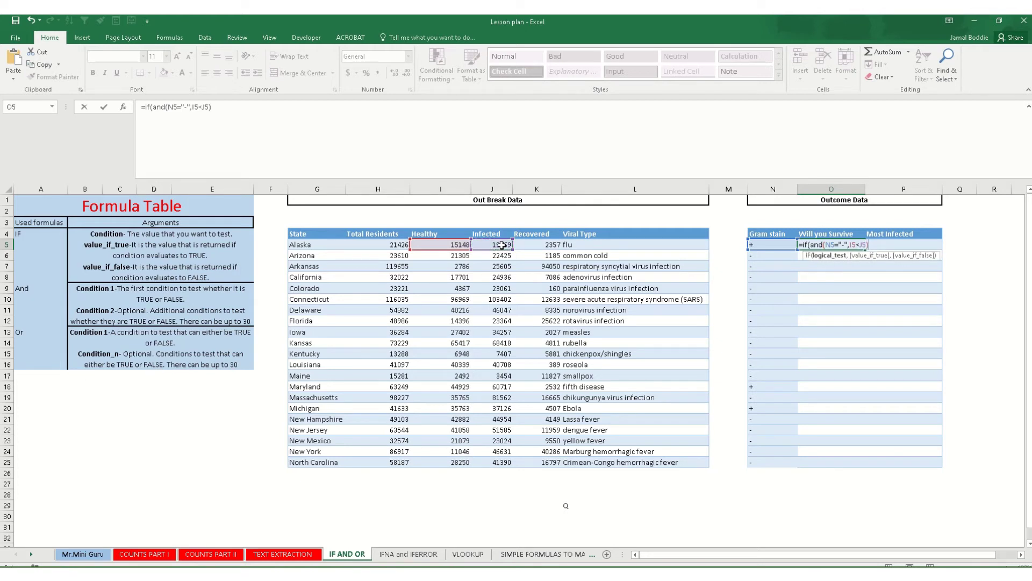
Finish the O5 formula with "No" as the value if true and "Yes" as the value if false, and enter it
{"action": "type", "text": ",\"N"}
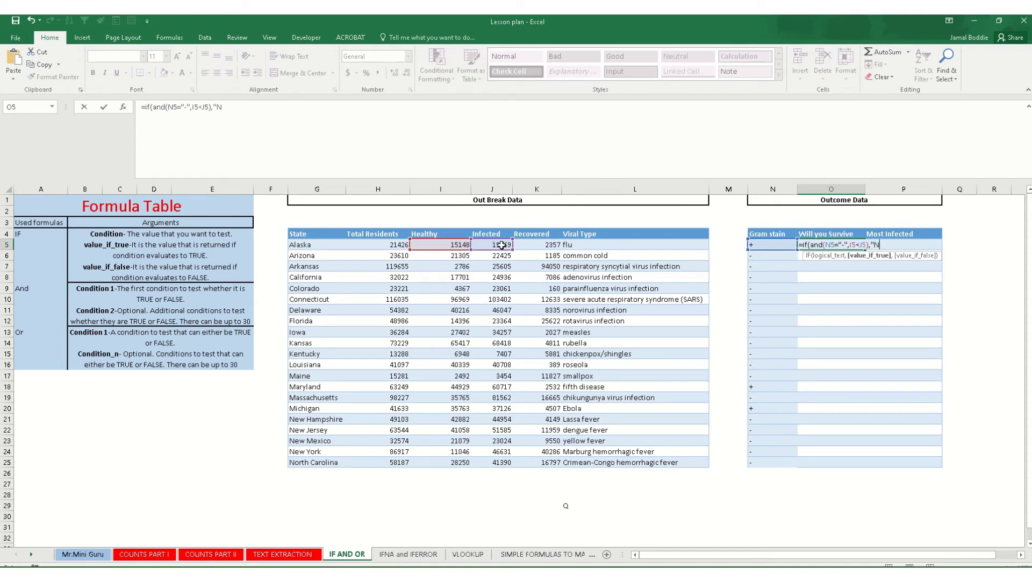
{"action": "type", "text": "o\",Y"}
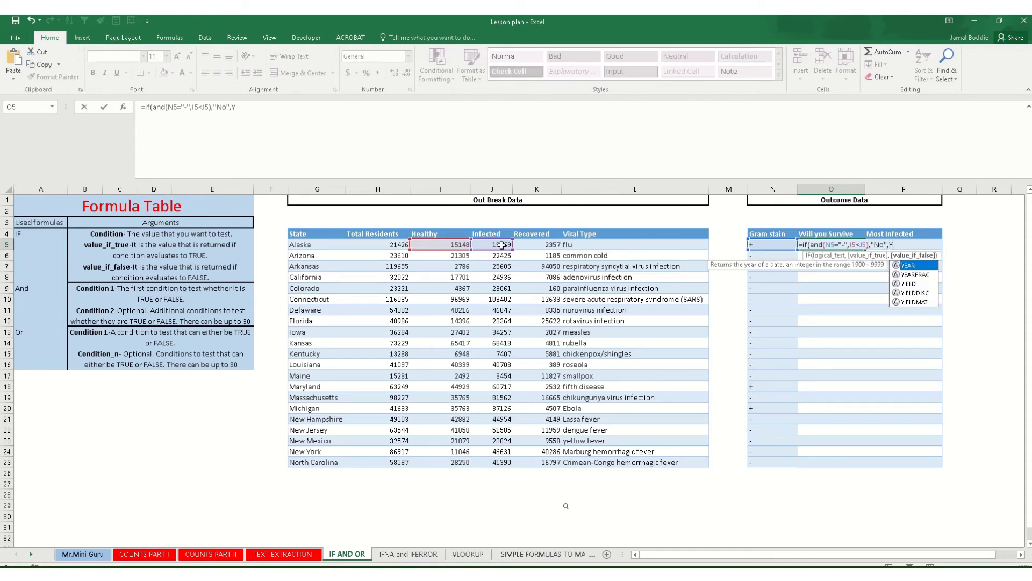
{"action": "key", "text": "BackSpace"}
{"action": "type", "text": "\"yes"}
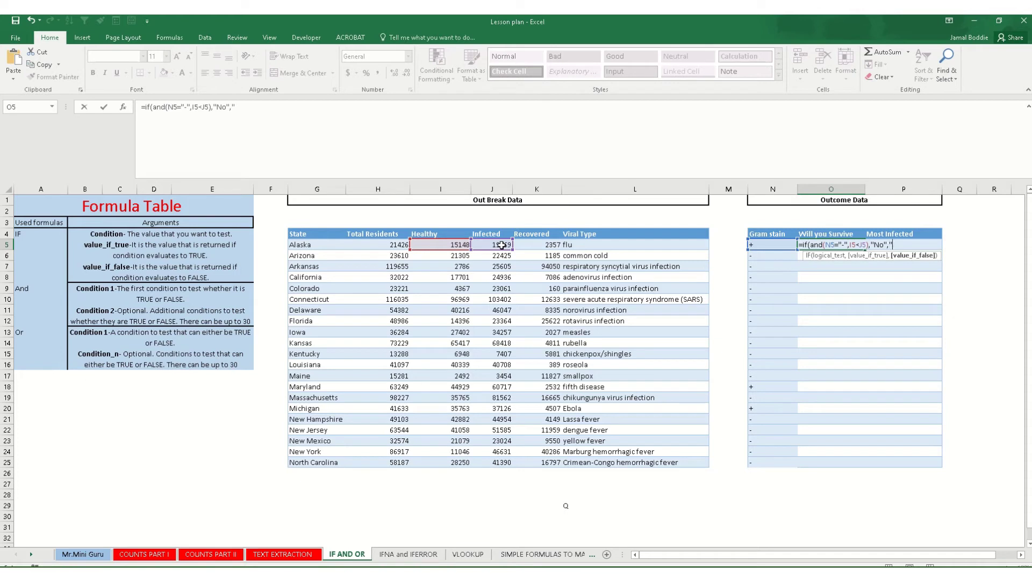
{"action": "key", "text": "BackSpace"}
{"action": "key", "text": "BackSpace"}
{"action": "key", "text": "BackSpace"}
{"action": "type", "text": "Yes\""}
{"action": "key", "text": "Return"}
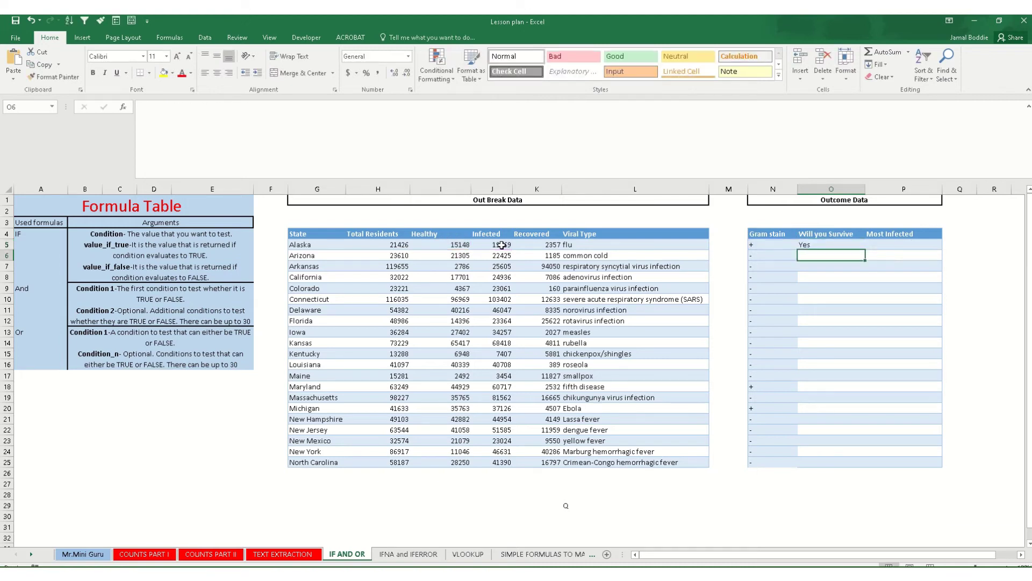
Fill the Will you Survive formula from O5 down to O25
{"action": "left_click", "coordinate": [806, 247]}
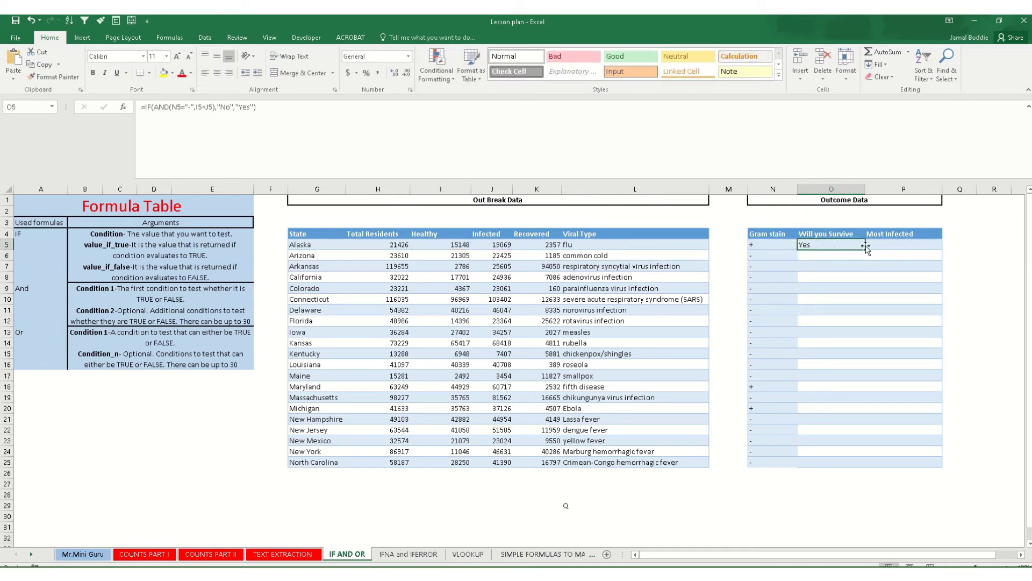
{"action": "left_click_drag", "start_coordinate": [862, 247], "coordinate": [830, 464]}
{"action": "left_click", "coordinate": [831, 452]}
Check the Will you Survive results for Alaska and Arizona against their Gram stain values and Arizona's Healthy and Infected counts
{"action": "left_click", "coordinate": [817, 246]}
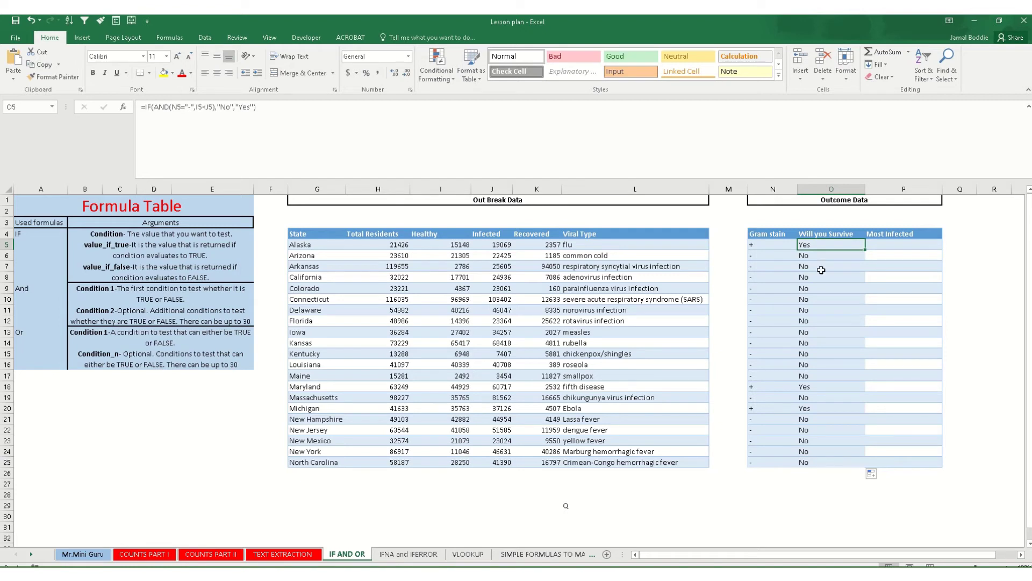
{"action": "left_click", "coordinate": [189, 108]}
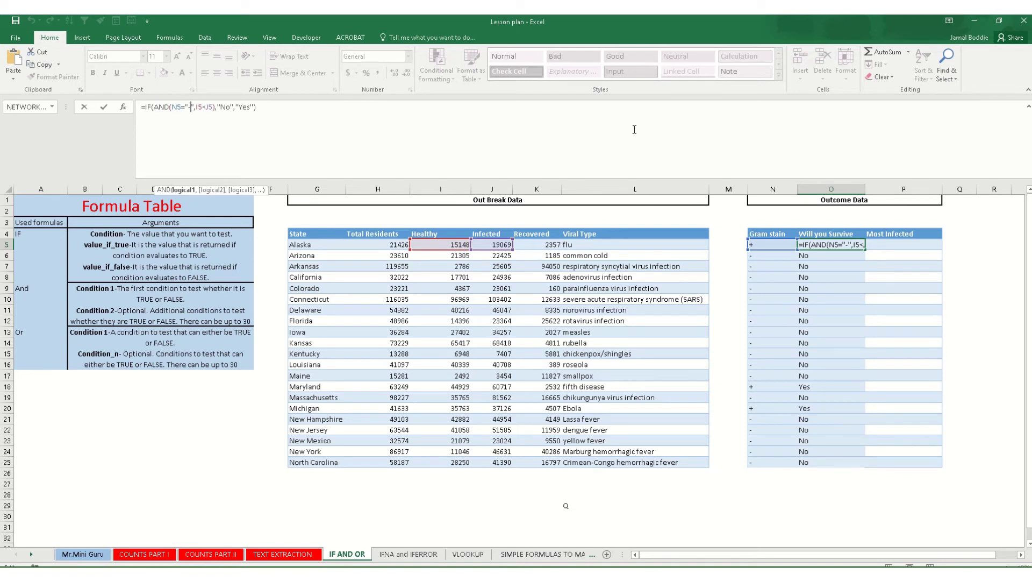
{"action": "key", "text": "Return"}
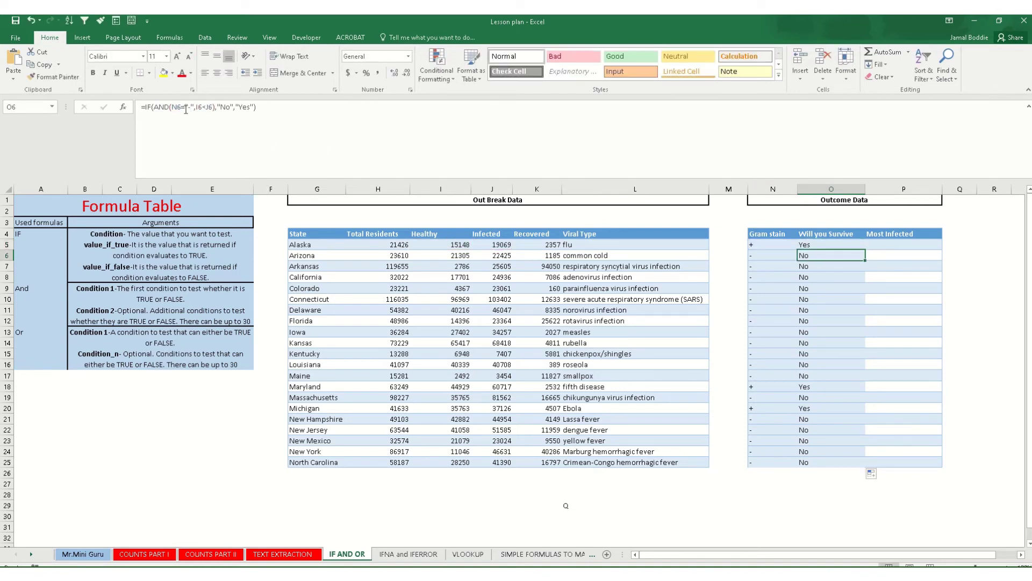
{"action": "left_click", "coordinate": [756, 247]}
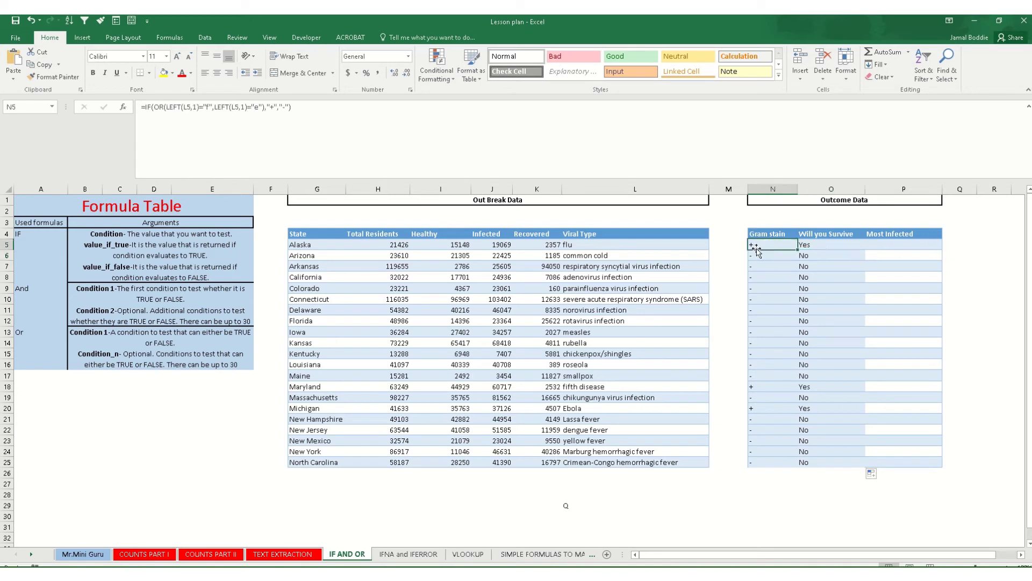
{"action": "left_click", "coordinate": [763, 256]}
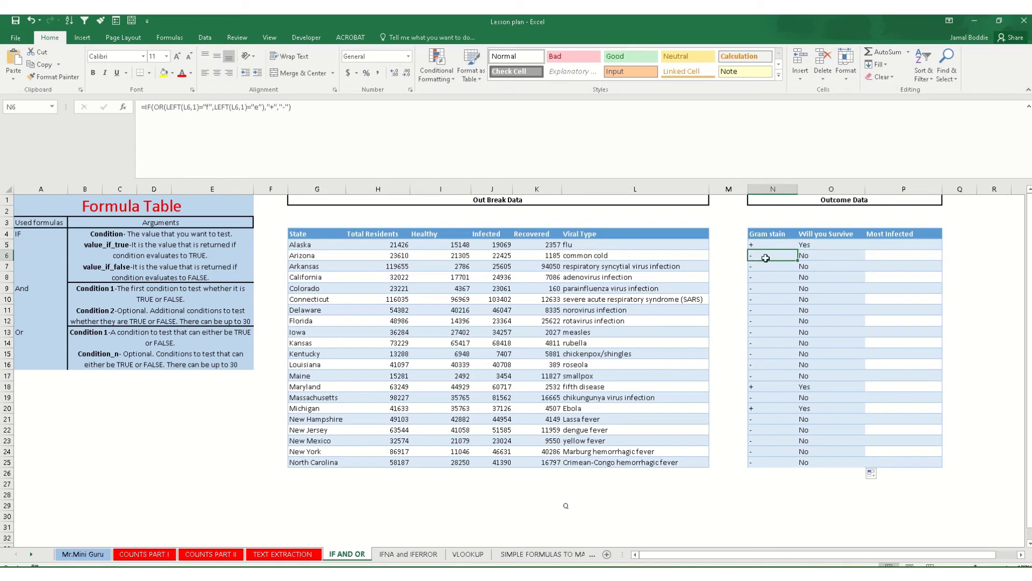
{"action": "left_click", "coordinate": [804, 266]}
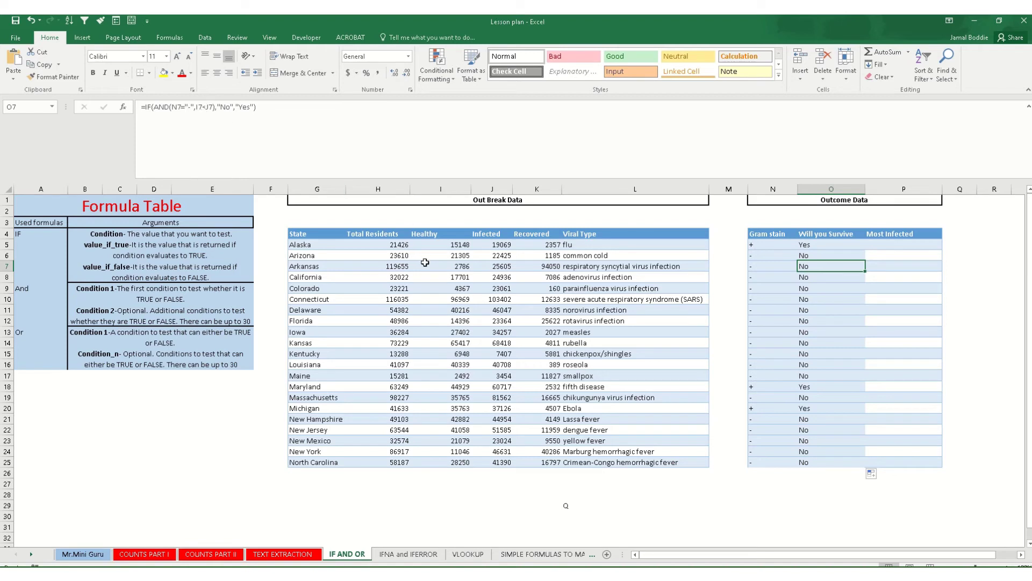
{"action": "left_click", "coordinate": [454, 255]}
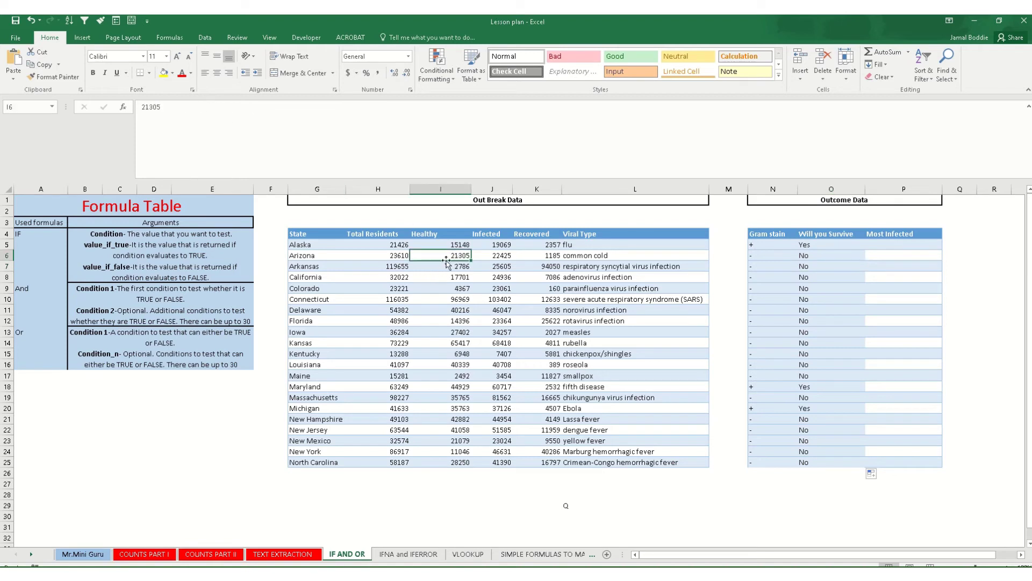
{"action": "left_click", "coordinate": [490, 256]}
{"action": "left_click", "coordinate": [807, 258]}
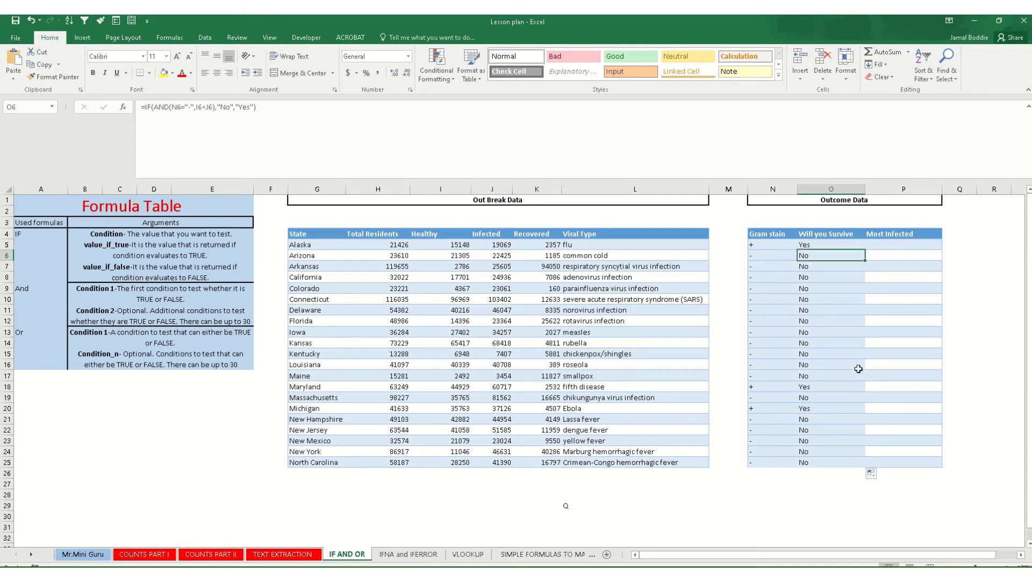
Check the Will you Survive results for Arkansas and California against their Healthy and Infected counts
{"action": "left_click", "coordinate": [806, 267]}
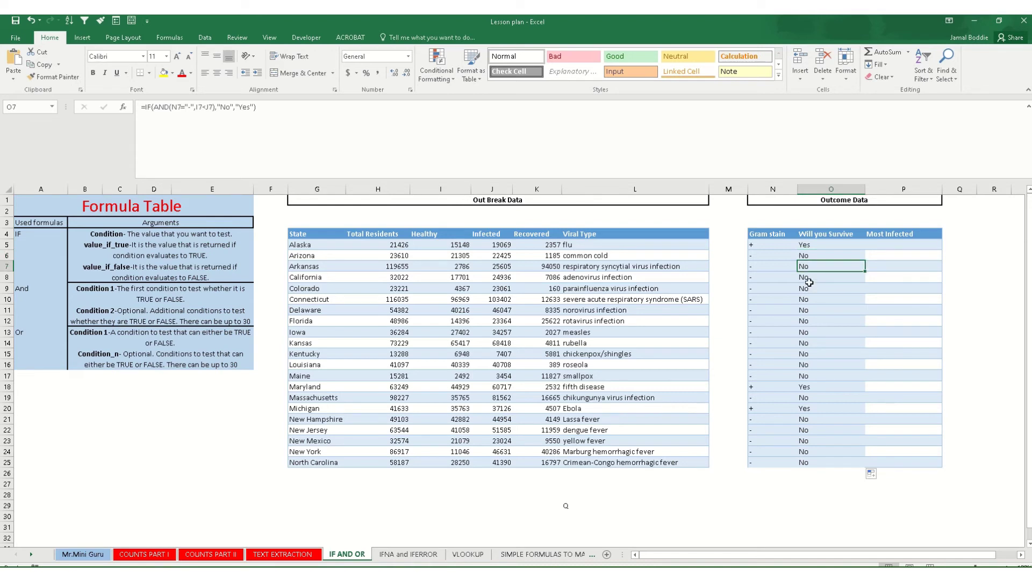
{"action": "left_click", "coordinate": [464, 265]}
{"action": "left_click", "coordinate": [503, 269]}
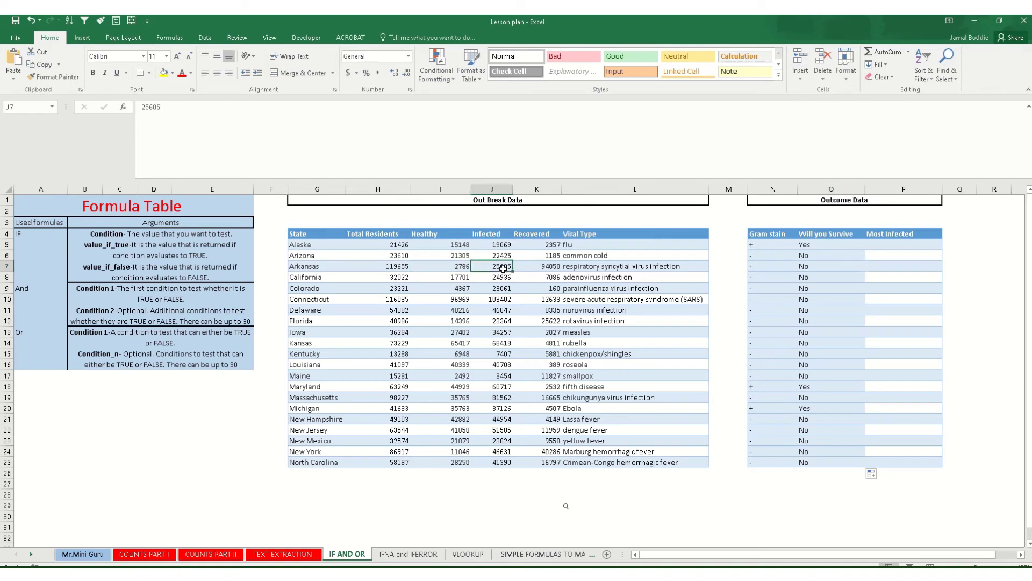
{"action": "left_click", "coordinate": [808, 278]}
{"action": "left_click", "coordinate": [449, 277]}
{"action": "left_click", "coordinate": [511, 277]}
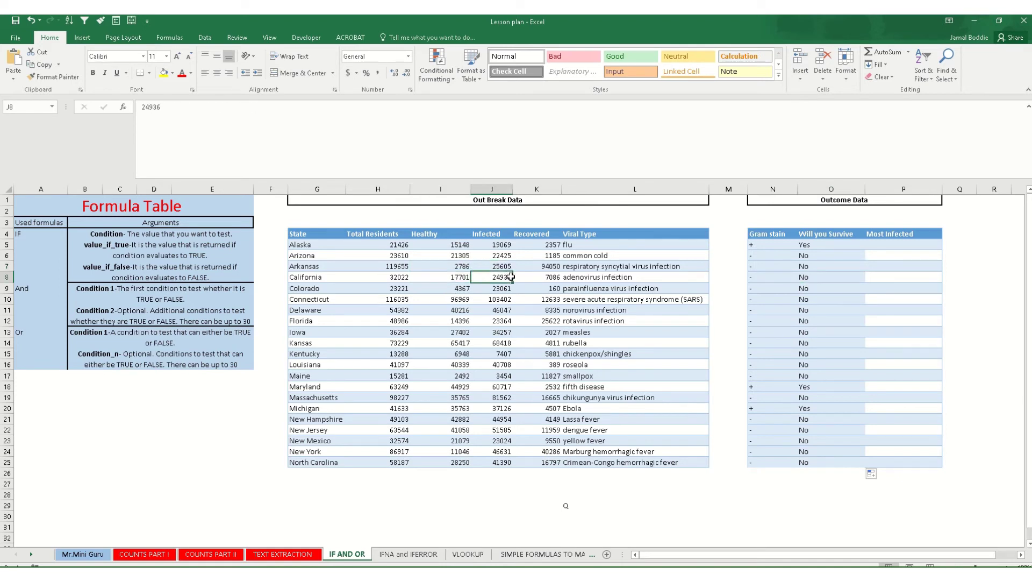
{"action": "left_click", "coordinate": [819, 246]}
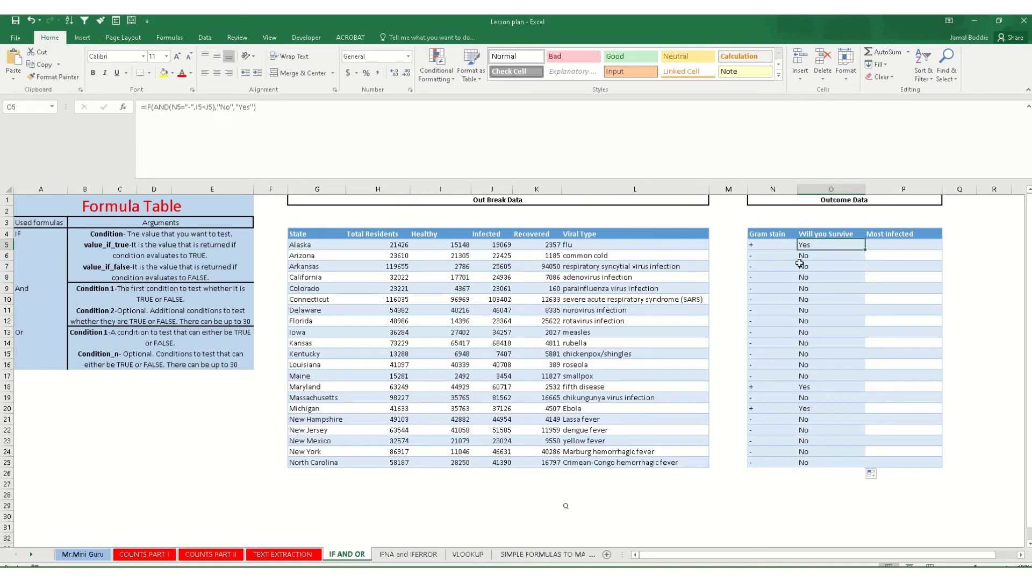
{"action": "left_click", "coordinate": [883, 247]}
{"action": "type", "text": "="}
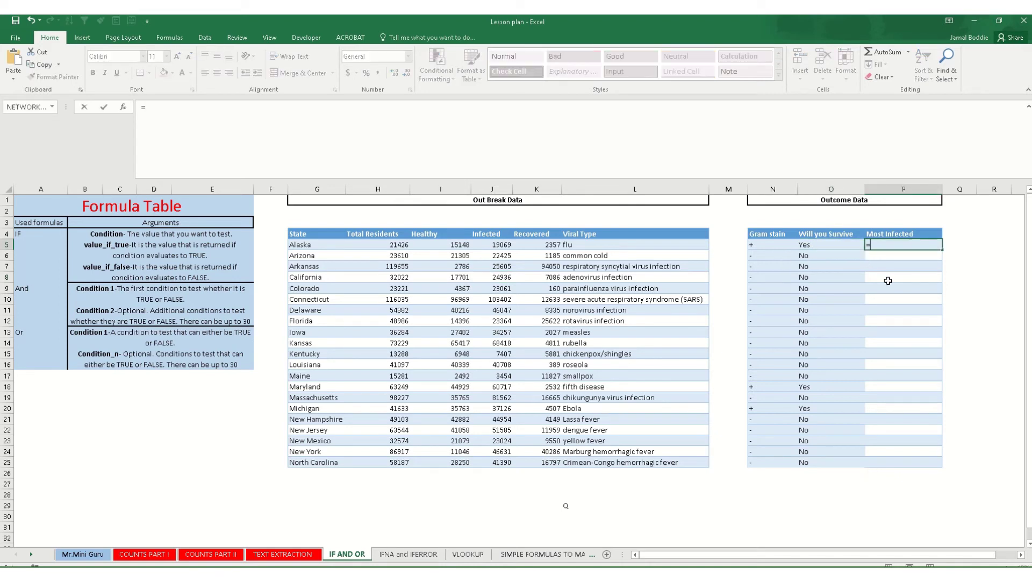
{"action": "type", "text": "if("}
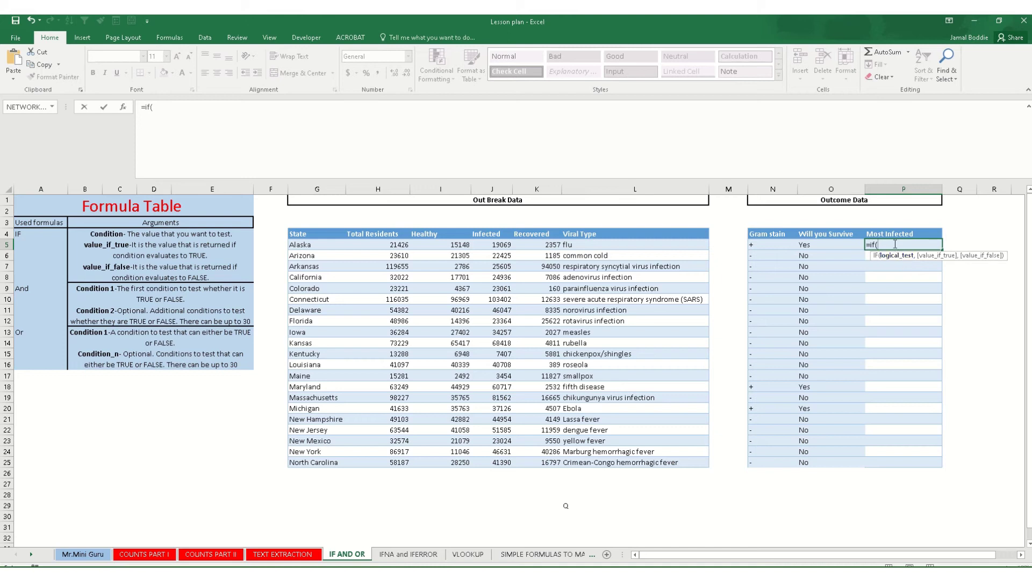
{"action": "left_click", "coordinate": [401, 245]}
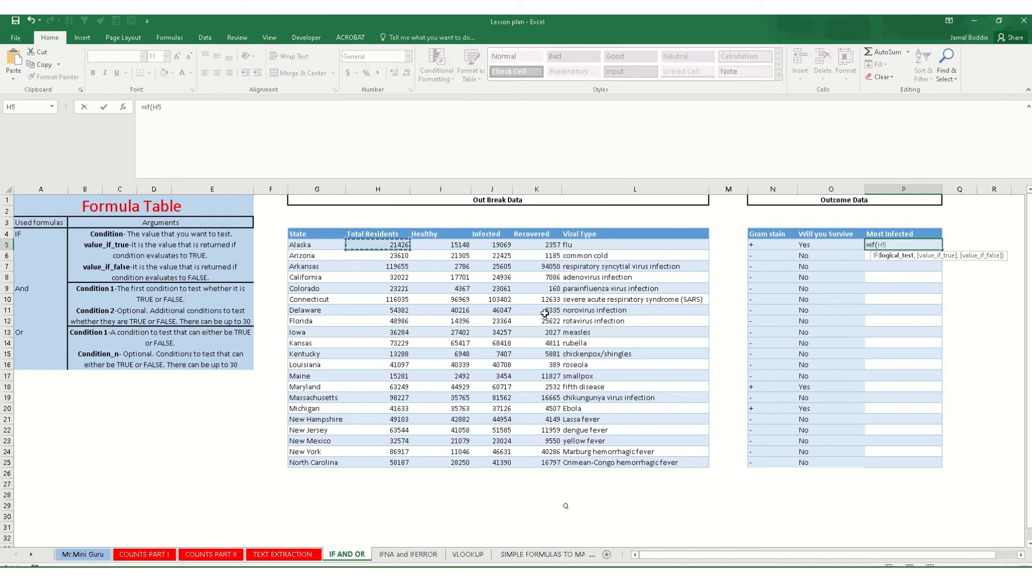
{"action": "type", "text": ">"}
{"action": "left_click", "coordinate": [497, 244]}
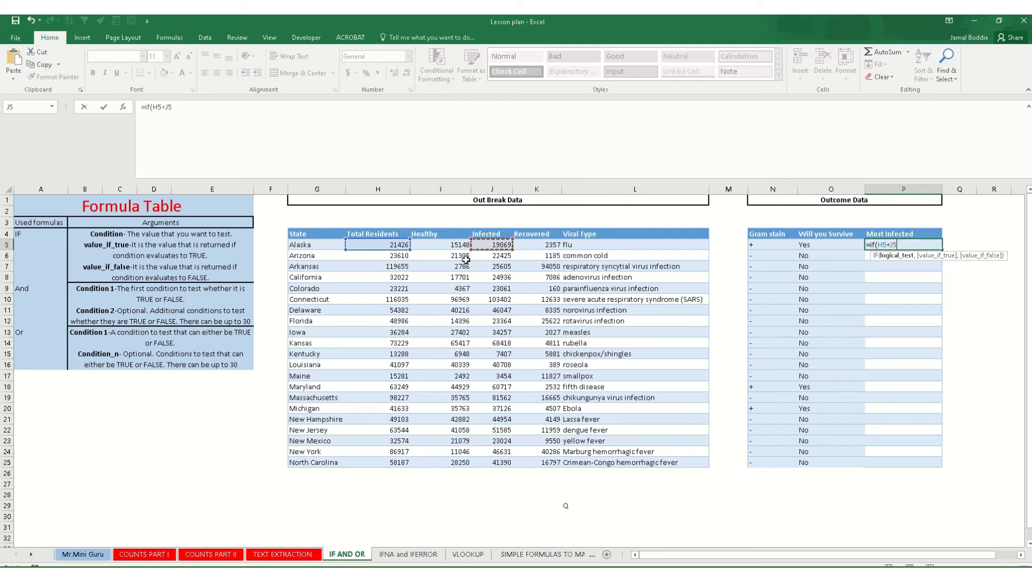
{"action": "key", "text": "Escape"}
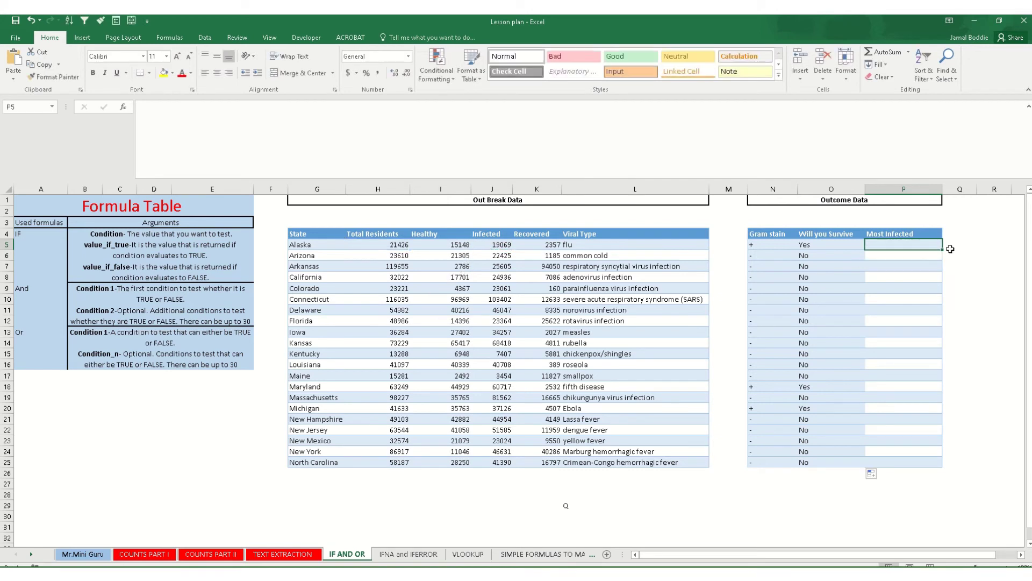
Begin the Most Infected formula in P5 with an IF testing whether Healthy is less than Infected (I5<J5)
{"action": "type", "text": "="}
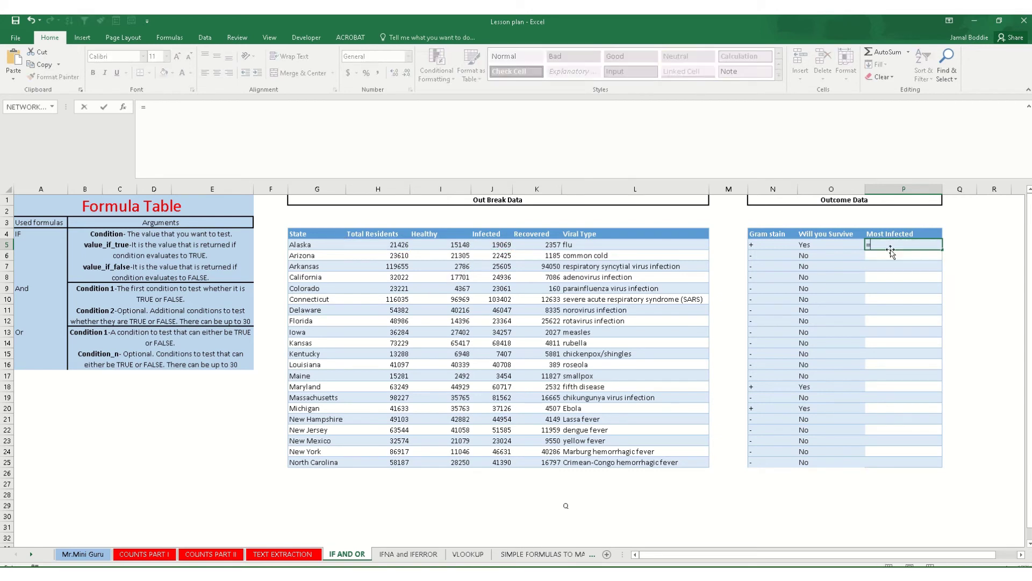
{"action": "type", "text": "if("}
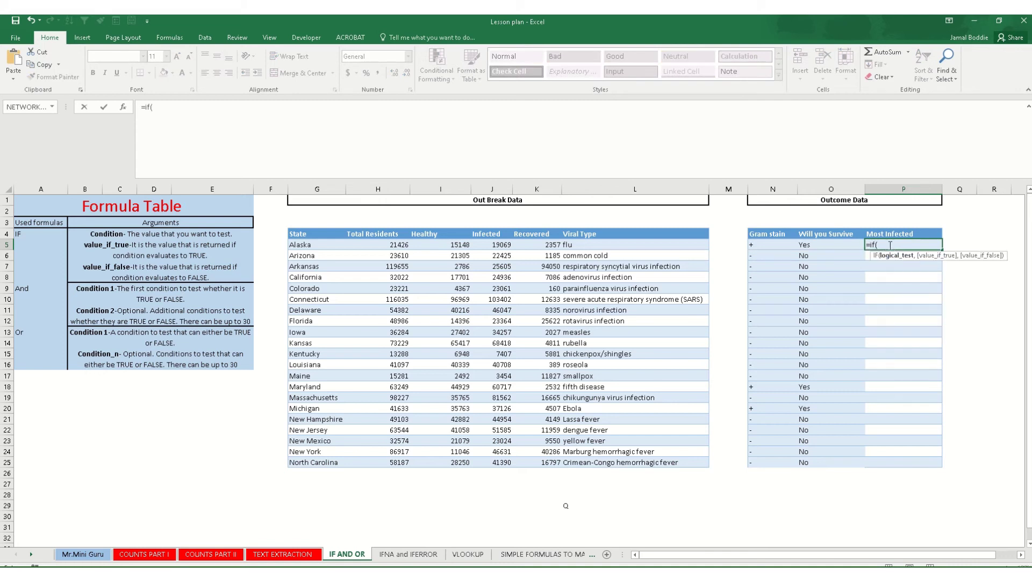
{"action": "left_click", "coordinate": [444, 243]}
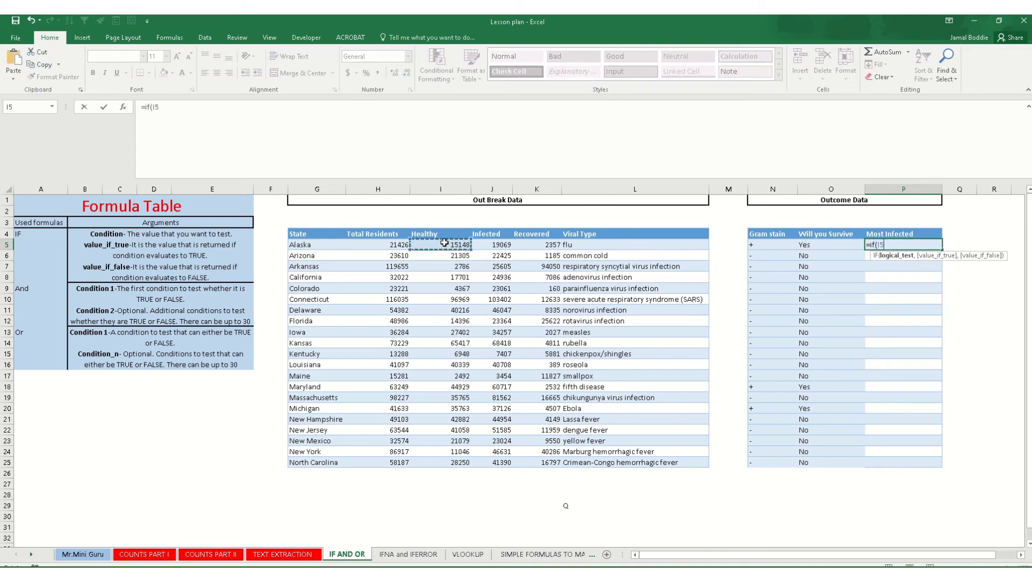
{"action": "type", "text": "<"}
{"action": "left_click", "coordinate": [495, 245]}
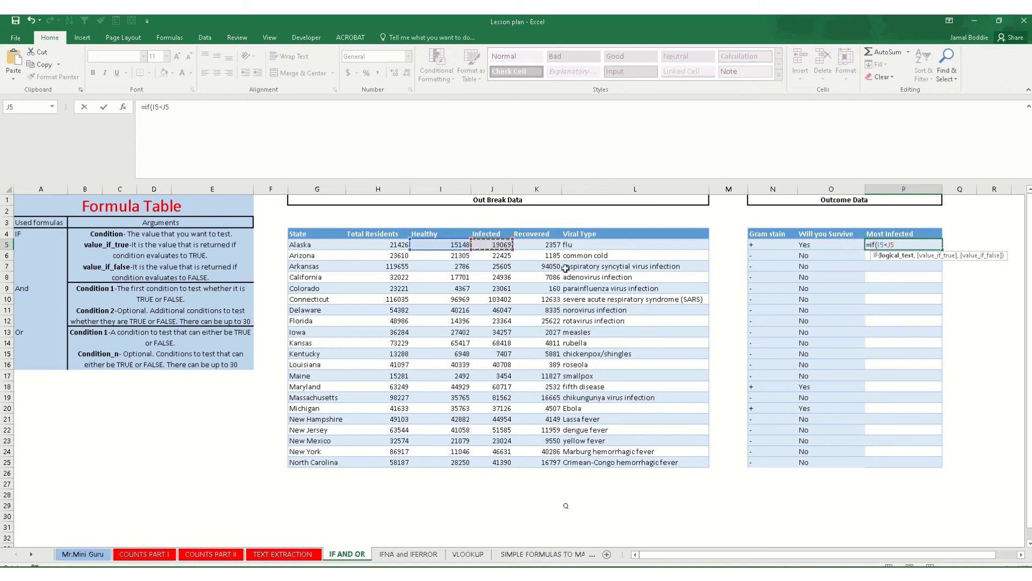
{"action": "key", "text": "Return"}
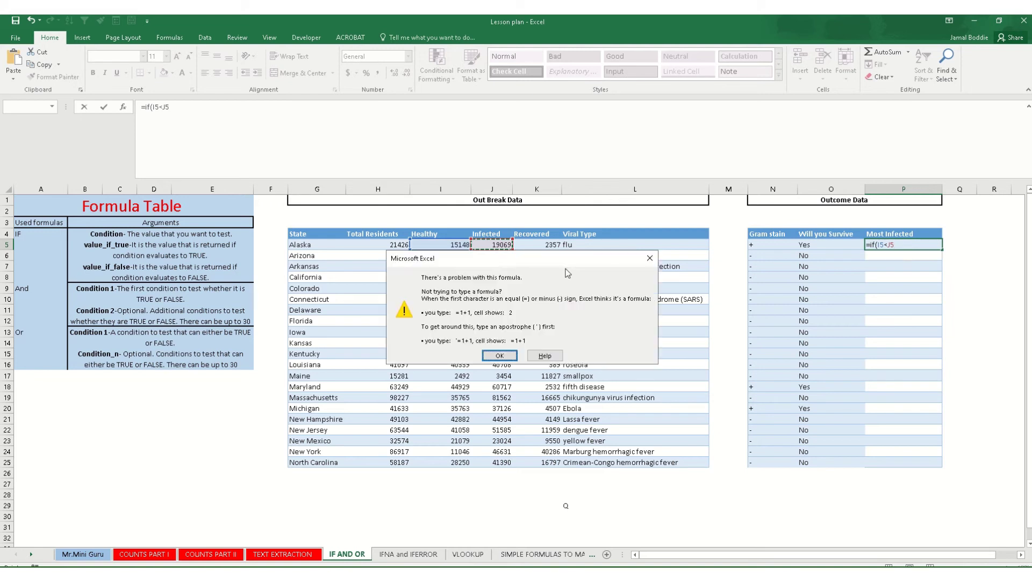
{"action": "key", "text": "Return"}
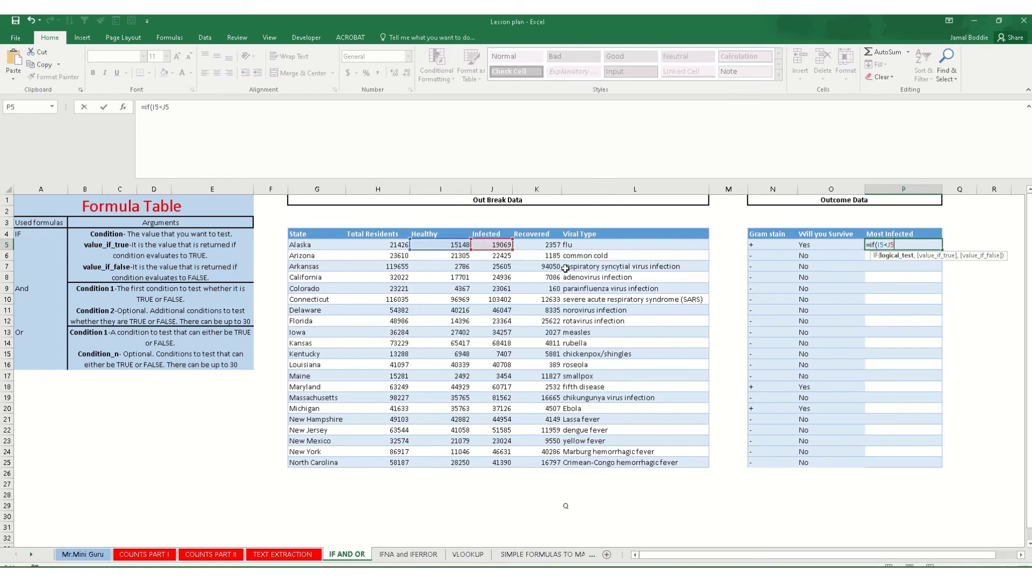
{"action": "type", "text": ","}
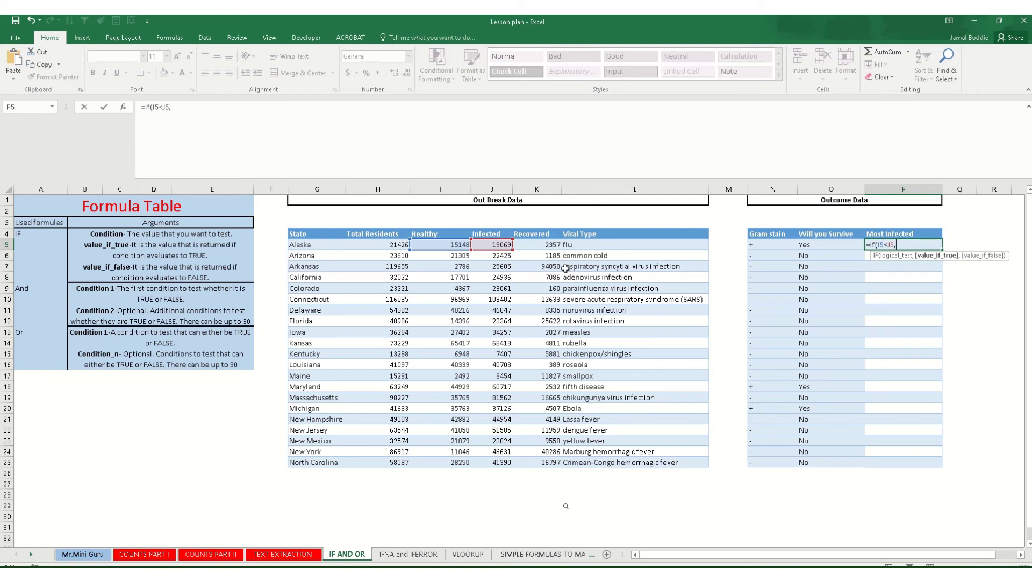
Finish the P5 formula with TRANSPOSE(G5) as the value if true and "" as the value if false, and enter it
{"action": "type", "text": "transpos"}
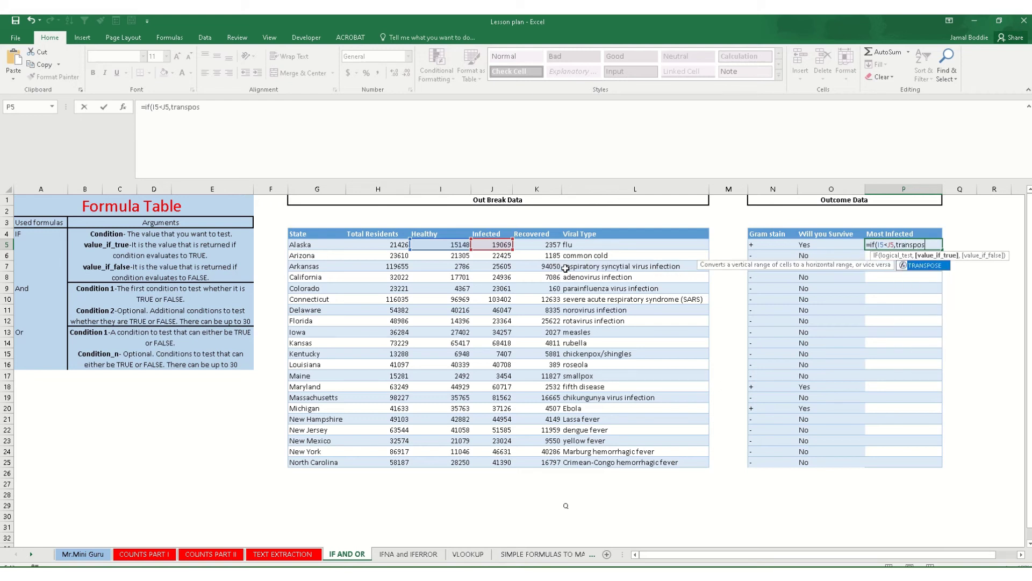
{"action": "type", "text": "e("}
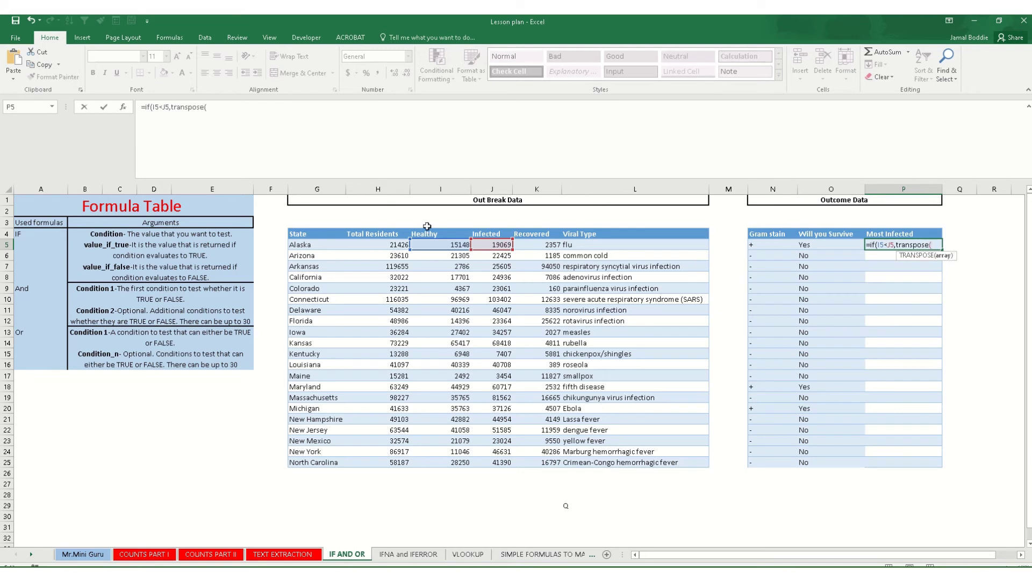
{"action": "left_click", "coordinate": [309, 245]}
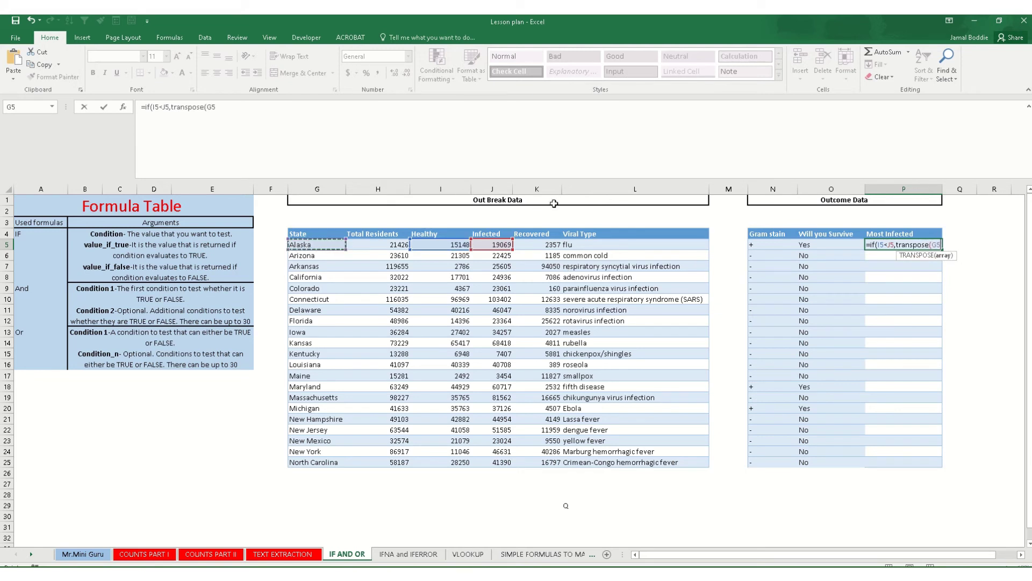
{"action": "type", "text": "),"}
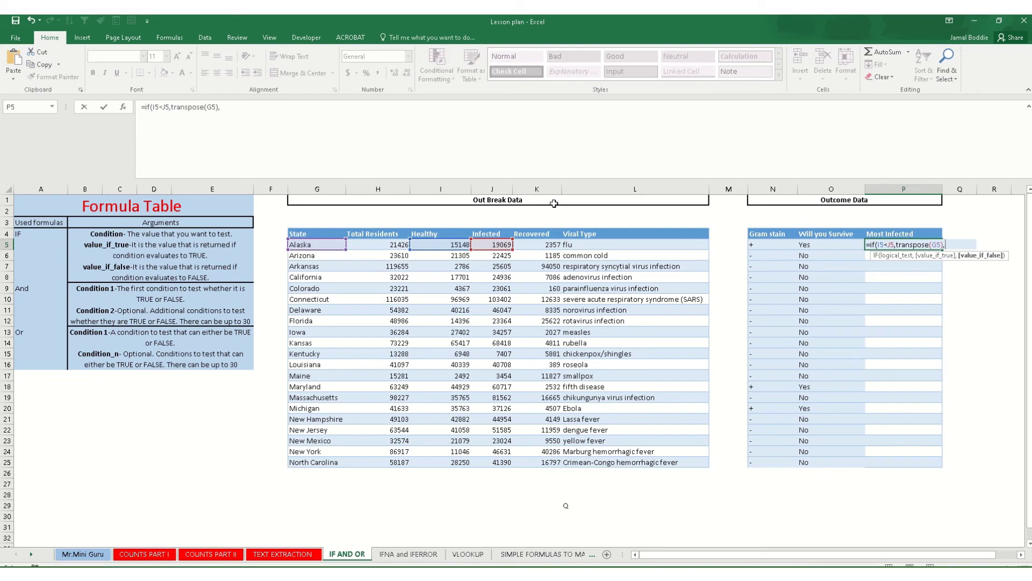
{"action": "type", "text": "\"\""}
{"action": "key", "text": "Return"}
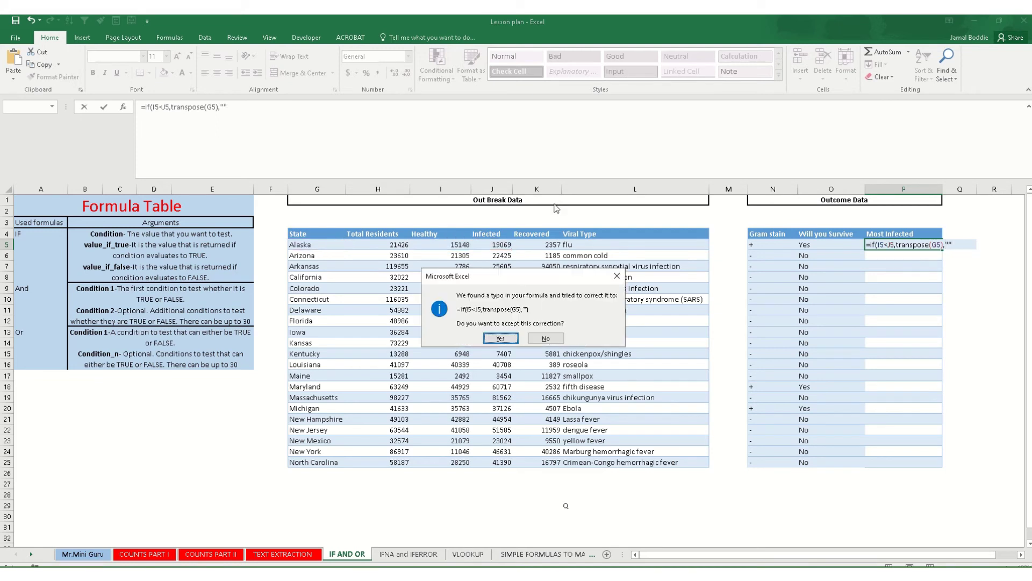
{"action": "key", "text": "Return"}
Fill the Most Infected formula from P5 down to P25
{"action": "key", "text": "Up"}
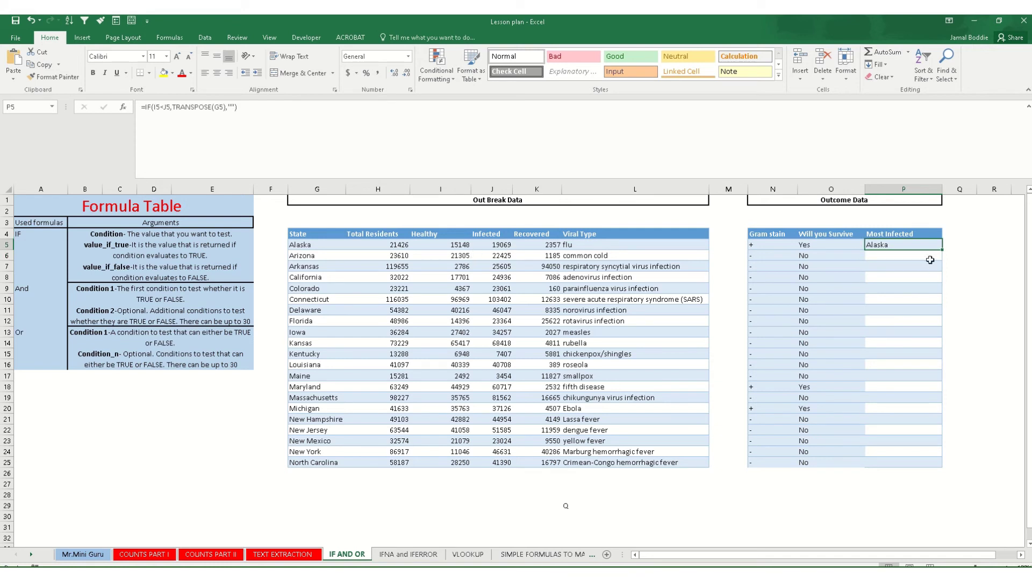
{"action": "left_click_drag", "start_coordinate": [942, 250], "coordinate": [944, 464]}
{"action": "left_click", "coordinate": [877, 247]}
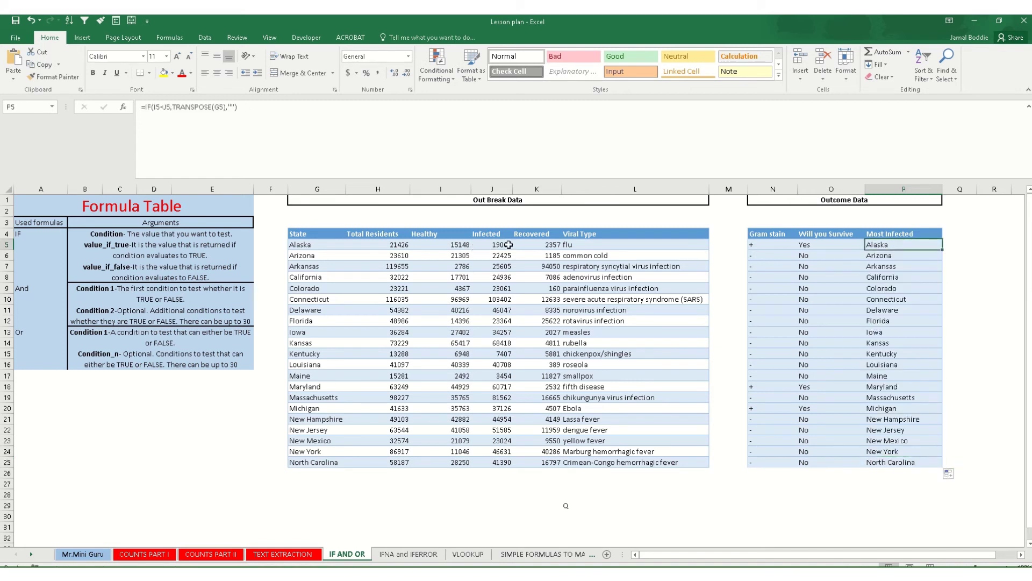
Check the Most Infected results from Alaska down to North Carolina against the Healthy and Infected columns
{"action": "left_click_drag", "start_coordinate": [508, 244], "coordinate": [464, 465]}
{"action": "left_click", "coordinate": [877, 246]}
{"action": "left_click", "coordinate": [871, 275]}
{"action": "left_click", "coordinate": [869, 338]}
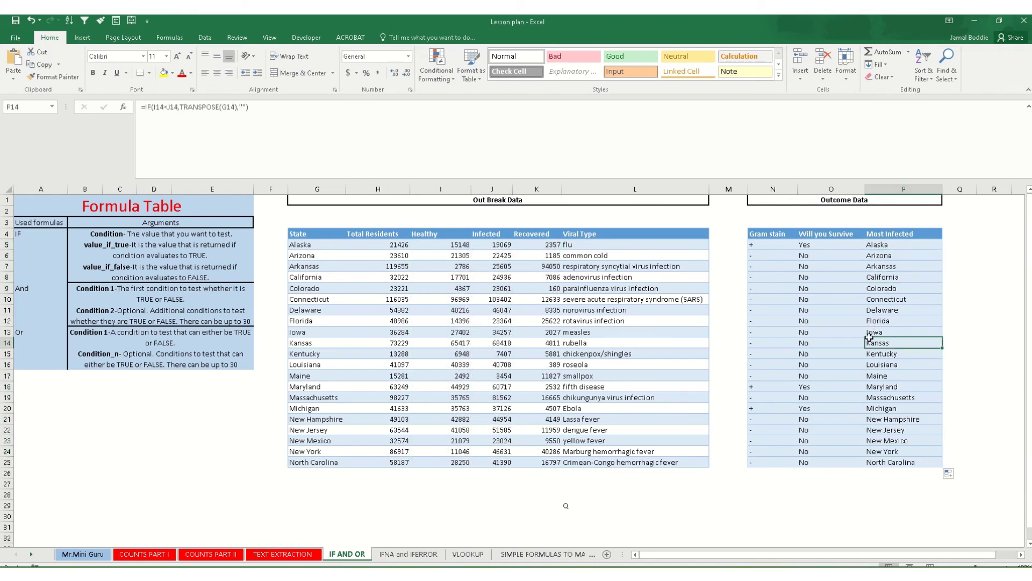
{"action": "left_click", "coordinate": [864, 385]}
{"action": "left_click", "coordinate": [875, 431]}
{"action": "left_click", "coordinate": [871, 465]}
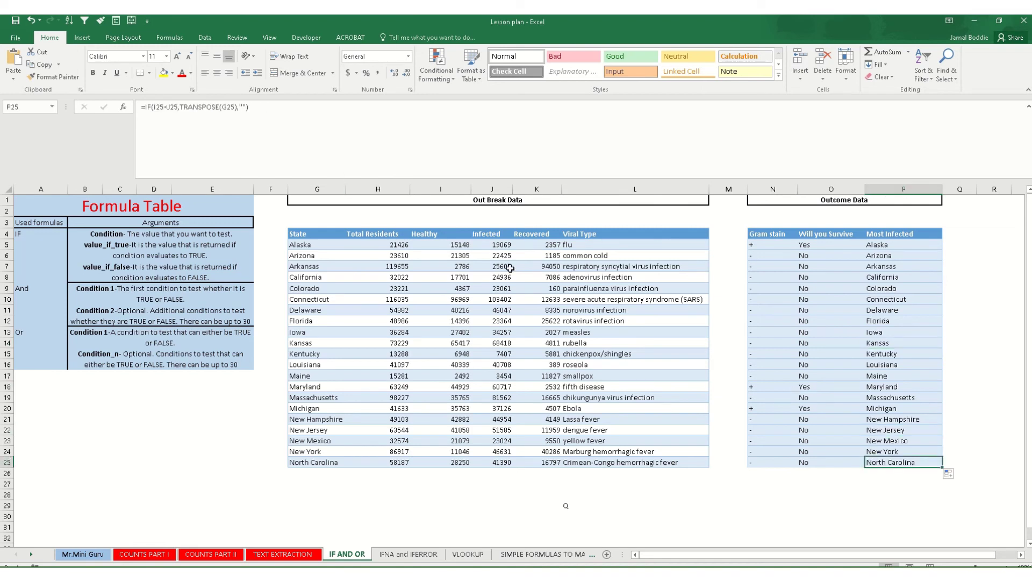
Set Alaska's Healthy count in I5 to 20000
{"action": "left_click", "coordinate": [465, 247]}
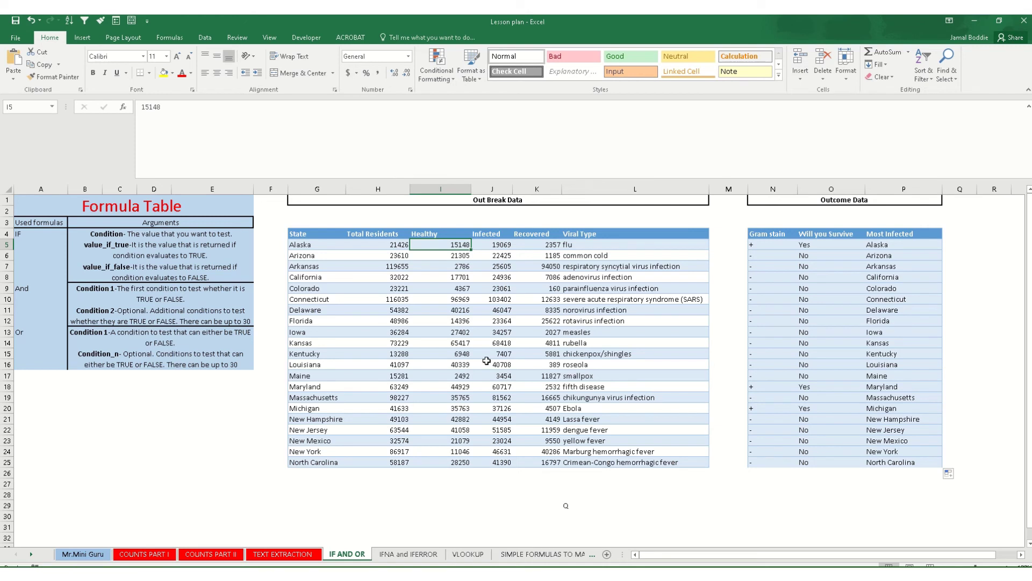
{"action": "type", "text": "20"}
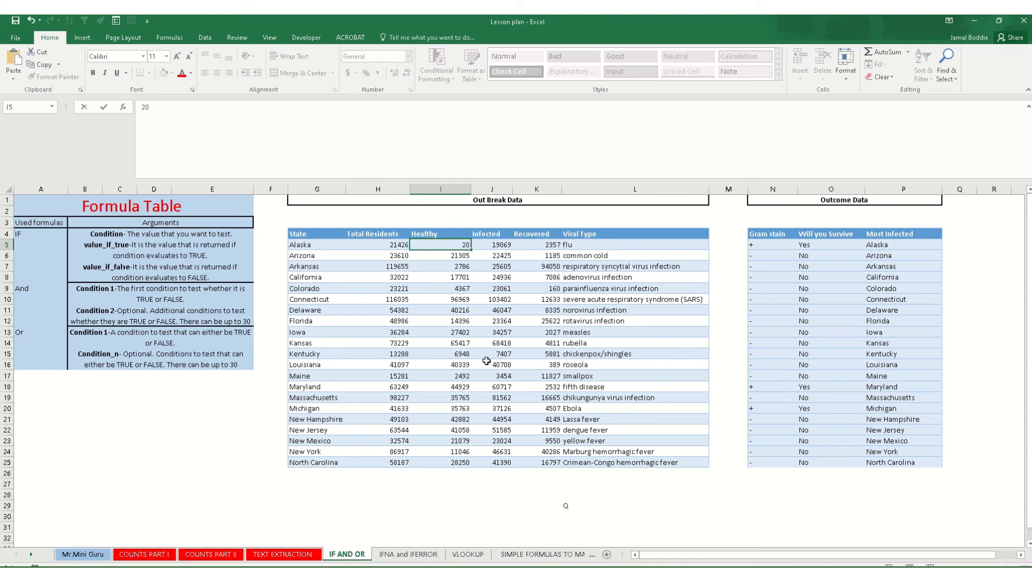
{"action": "type", "text": "000"}
{"action": "key", "text": "Return"}
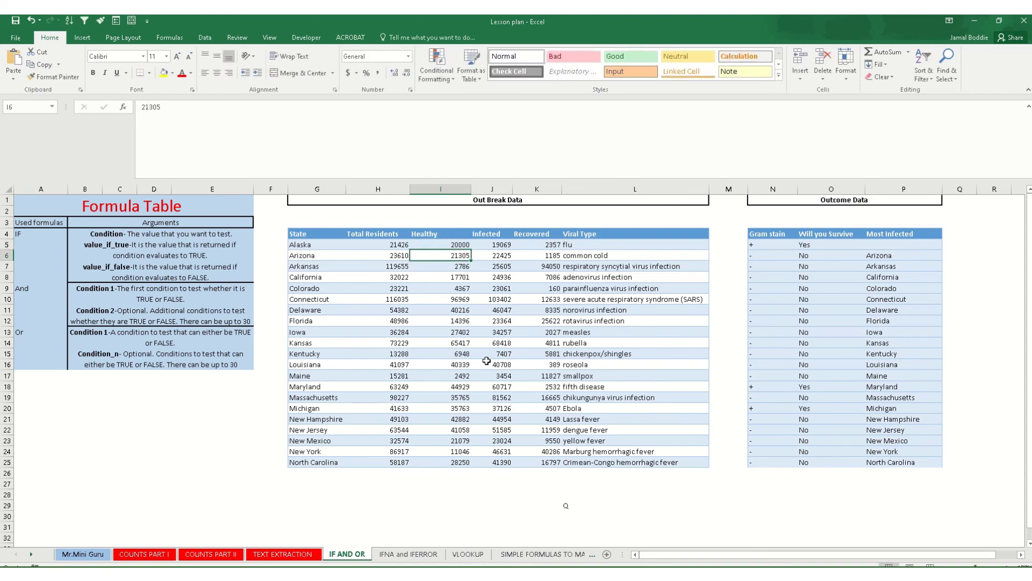
Compare Alaska's Most Infected result and formula in P5 with its Healthy and Infected counts in I5 and J5
{"action": "key", "text": "Up"}
{"action": "key", "text": "Right"}
{"action": "key", "text": "Right"}
{"action": "key", "text": "Right"}
{"action": "key", "text": "Right"}
{"action": "key", "text": "Right"}
{"action": "key", "text": "Right"}
{"action": "key", "text": "Right"}
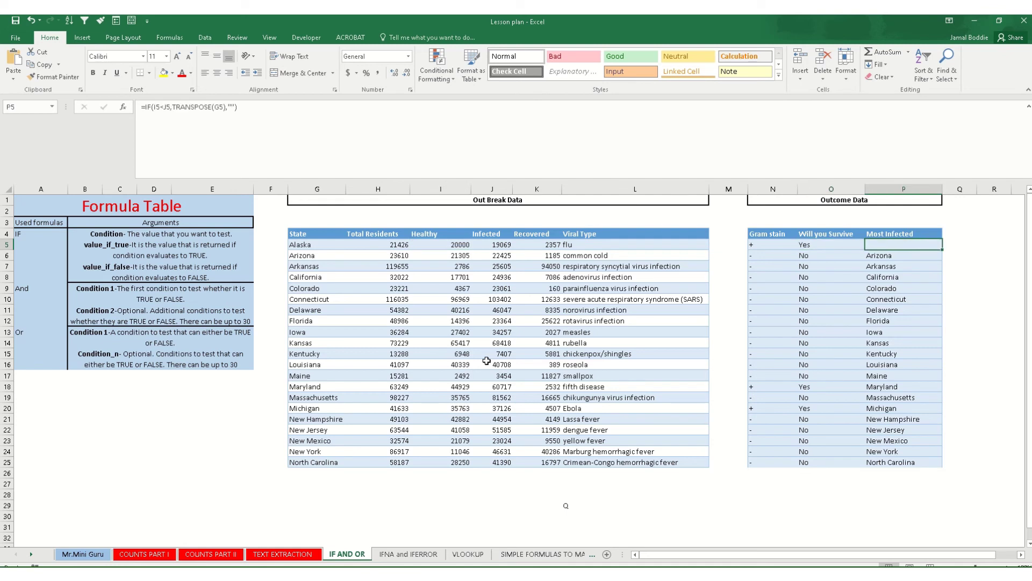
{"action": "key", "text": "Left"}
{"action": "key", "text": "Left"}
{"action": "key", "text": "Left"}
{"action": "key", "text": "Left"}
{"action": "key", "text": "Left"}
{"action": "key", "text": "Left"}
{"action": "key", "text": "Left"}
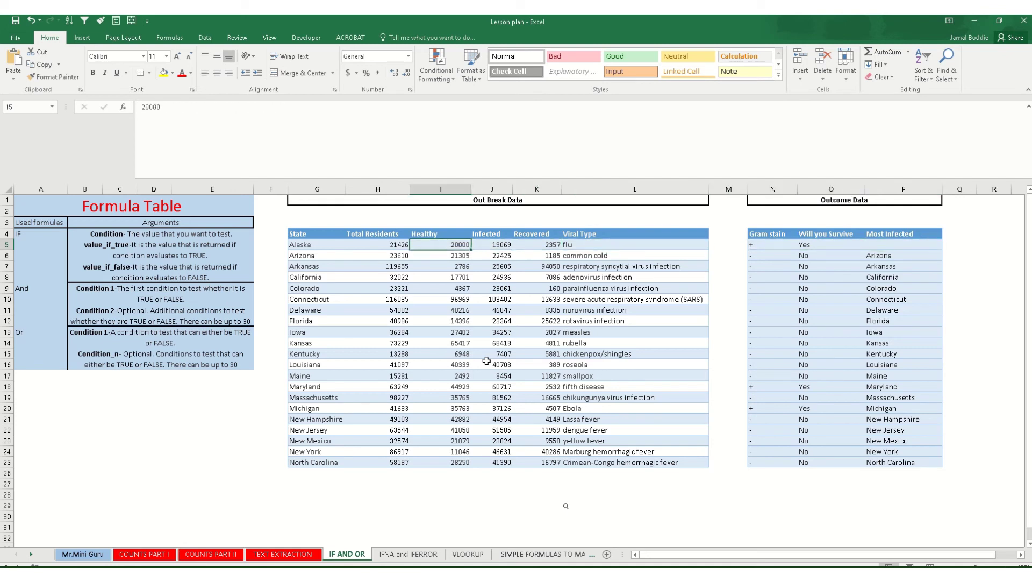
{"action": "key", "text": "Right"}
{"action": "key", "text": "Right"}
{"action": "key", "text": "Right"}
{"action": "key", "text": "Right"}
{"action": "key", "text": "Right"}
{"action": "key", "text": "Right"}
{"action": "key", "text": "Right"}
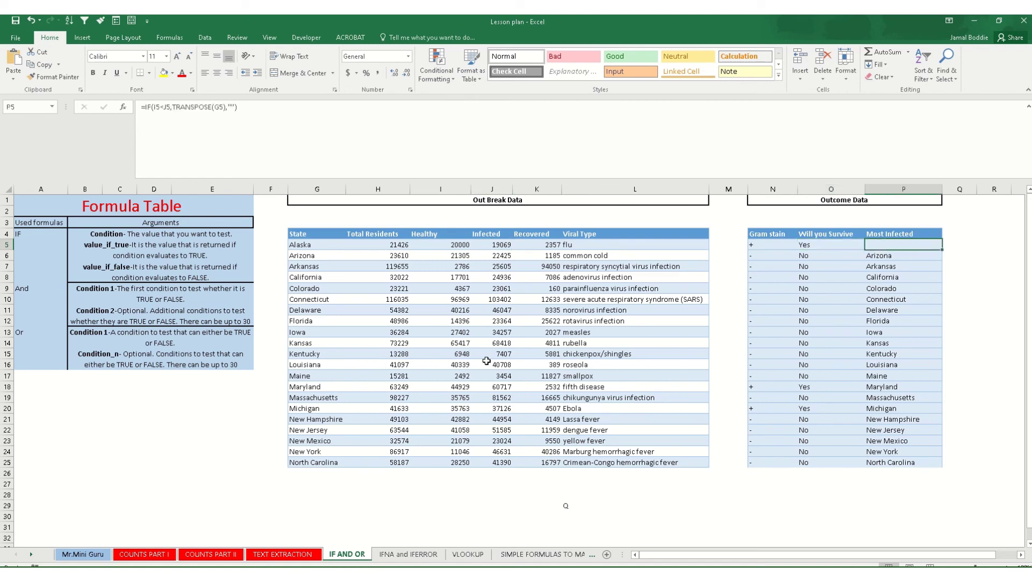
{"action": "key", "text": "Left"}
{"action": "key", "text": "Left"}
{"action": "key", "text": "Left"}
{"action": "key", "text": "Left"}
{"action": "key", "text": "Left"}
{"action": "key", "text": "Left"}
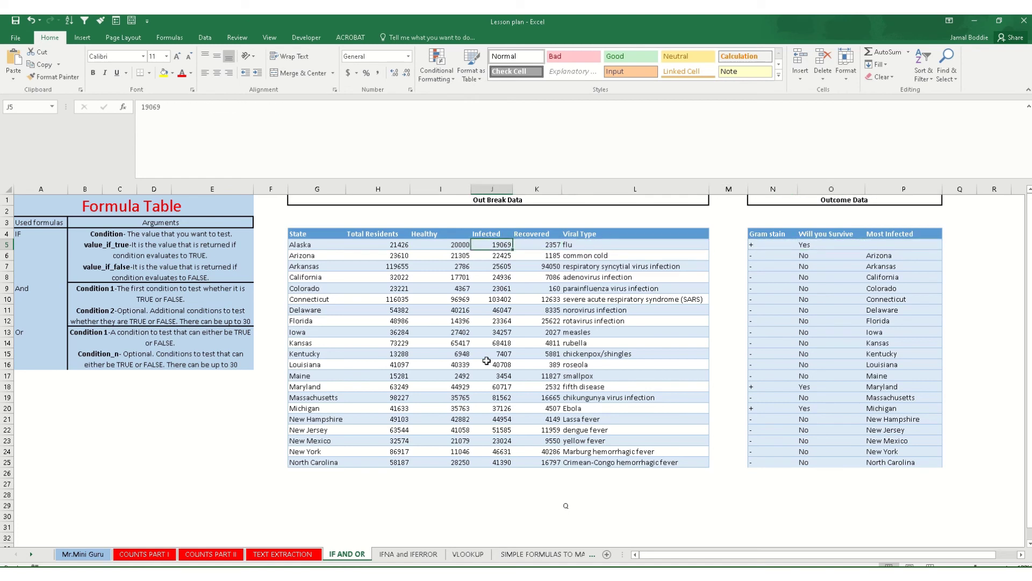
{"action": "key", "text": "Right"}
{"action": "key", "text": "Right"}
{"action": "key", "text": "Right"}
{"action": "key", "text": "Right"}
{"action": "key", "text": "Right"}
{"action": "key", "text": "Right"}
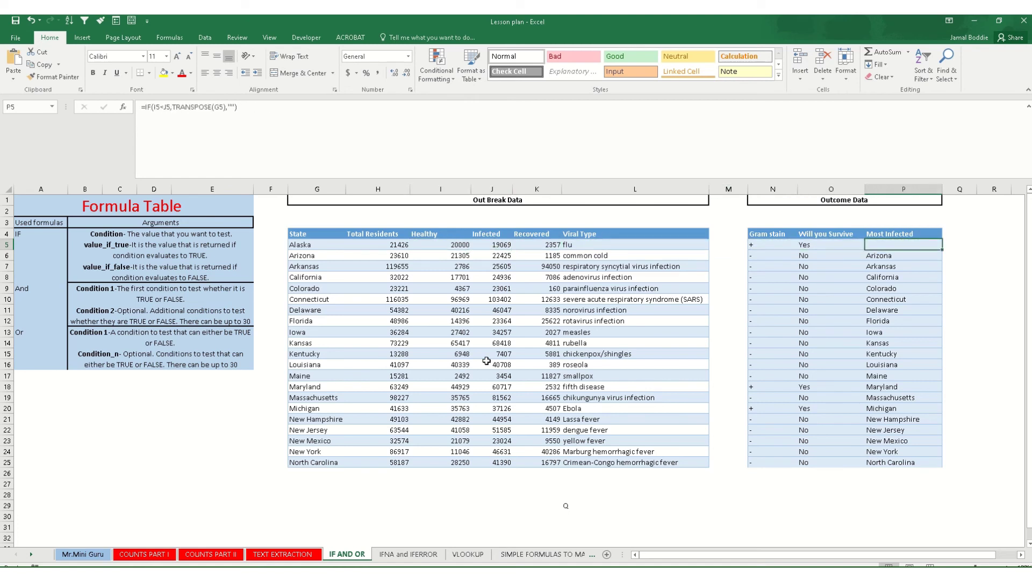
Review Alaska's Will you Survive formula in O5 and Arizona's Gram stain formula in N6
{"action": "key", "text": "Left"}
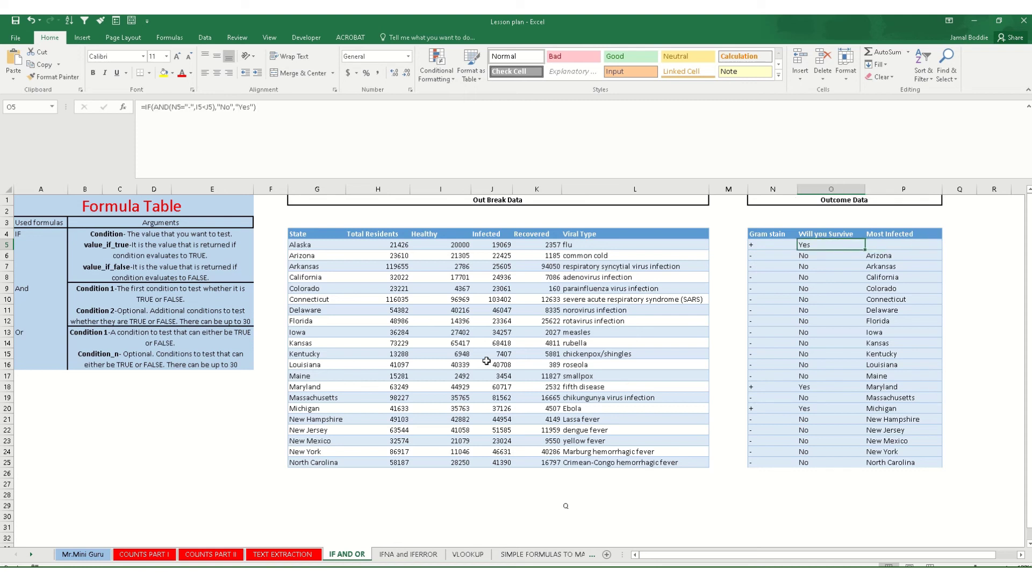
{"action": "key", "text": "Down"}
{"action": "key", "text": "Left"}
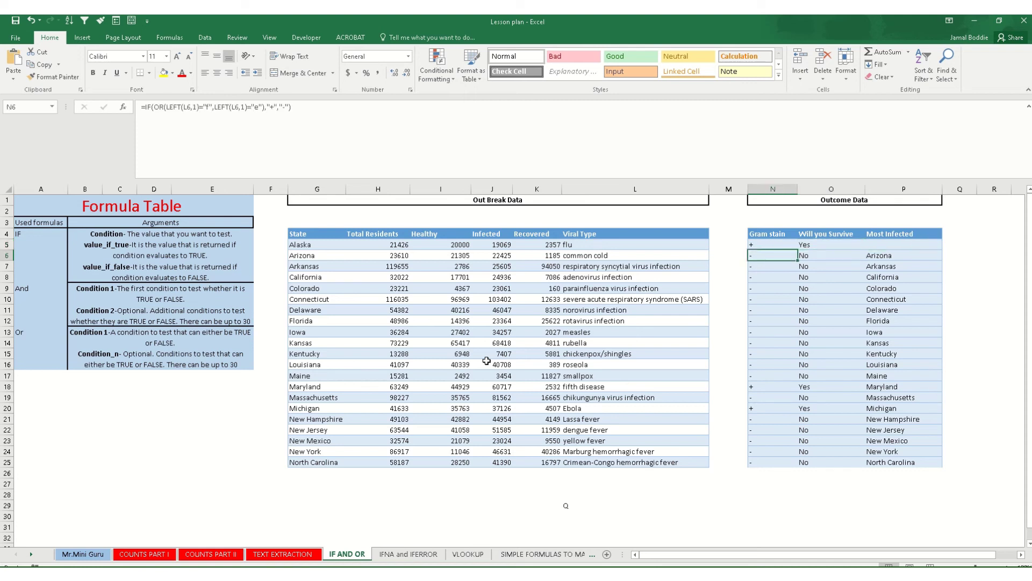
Overwrite Arizona's Gram stain in N6 with + and check its Will you Survive result and formula in O6
{"action": "type", "text": "+"}
{"action": "key", "text": "Return"}
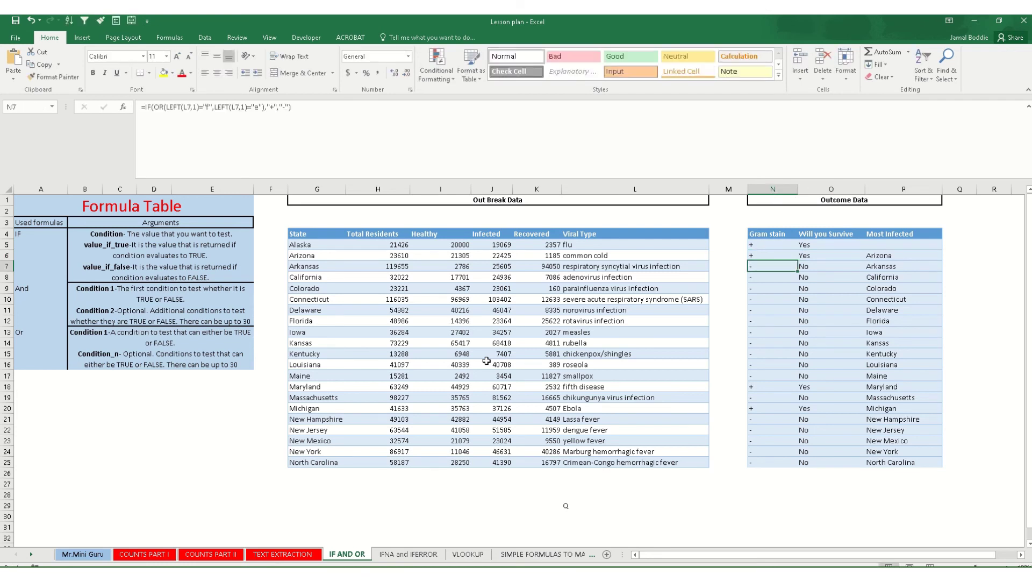
{"action": "key", "text": "Up"}
{"action": "key", "text": "Right"}
{"action": "key", "text": "Left"}
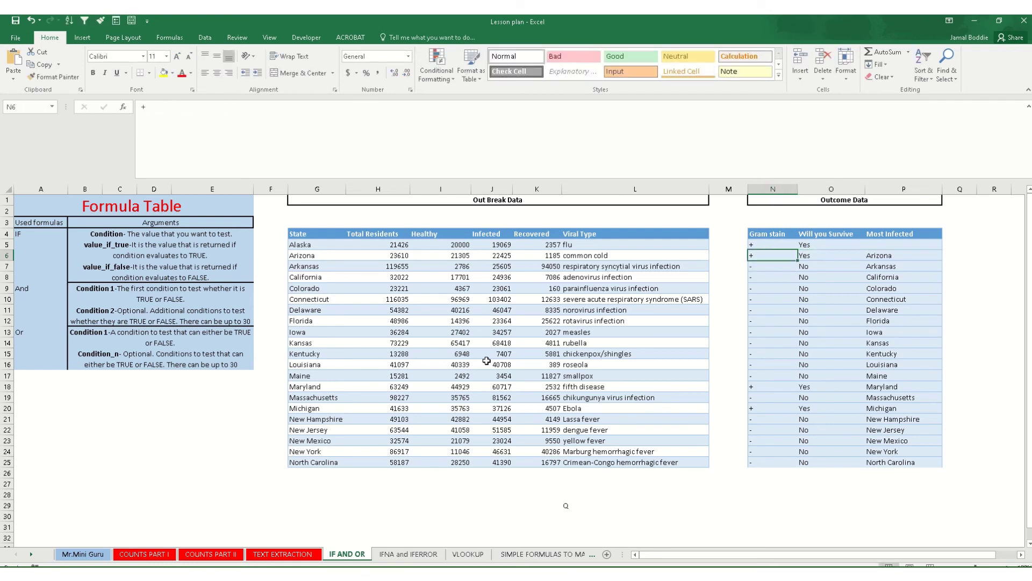
{"action": "key", "text": "Right"}
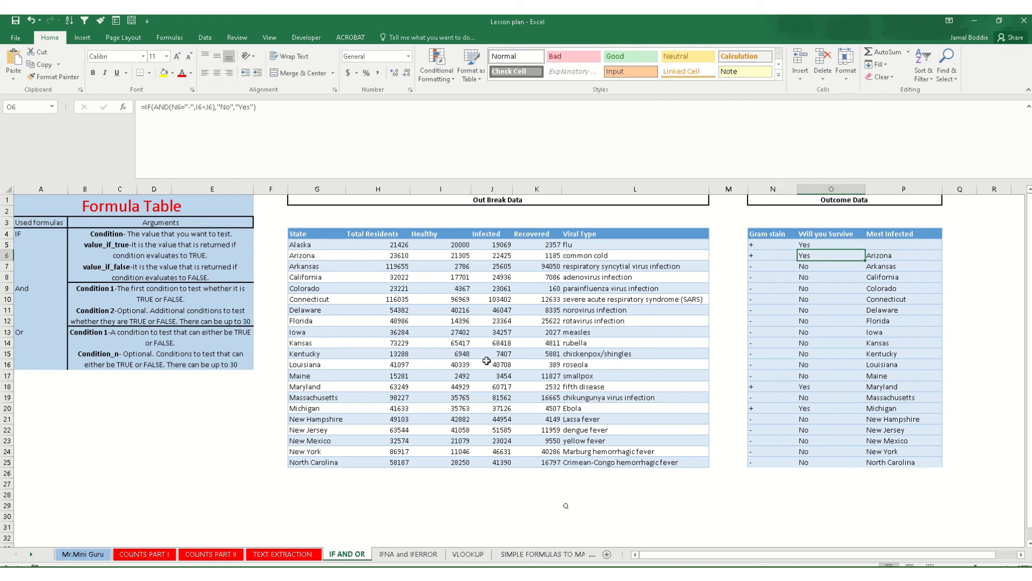
{"action": "key", "text": "Left"}
{"action": "key", "text": "Right"}
Set Arizona's Gram stain in N6 to -
{"action": "key", "text": "Left"}
{"action": "type", "text": "-"}
{"action": "key", "text": "Right"}
{"action": "key", "text": "Left"}
Set Arizona's Healthy count in I6 to 23000
{"action": "key", "text": "Left"}
{"action": "key", "text": "Left"}
{"action": "key", "text": "Left"}
{"action": "key", "text": "Left"}
{"action": "key", "text": "Left"}
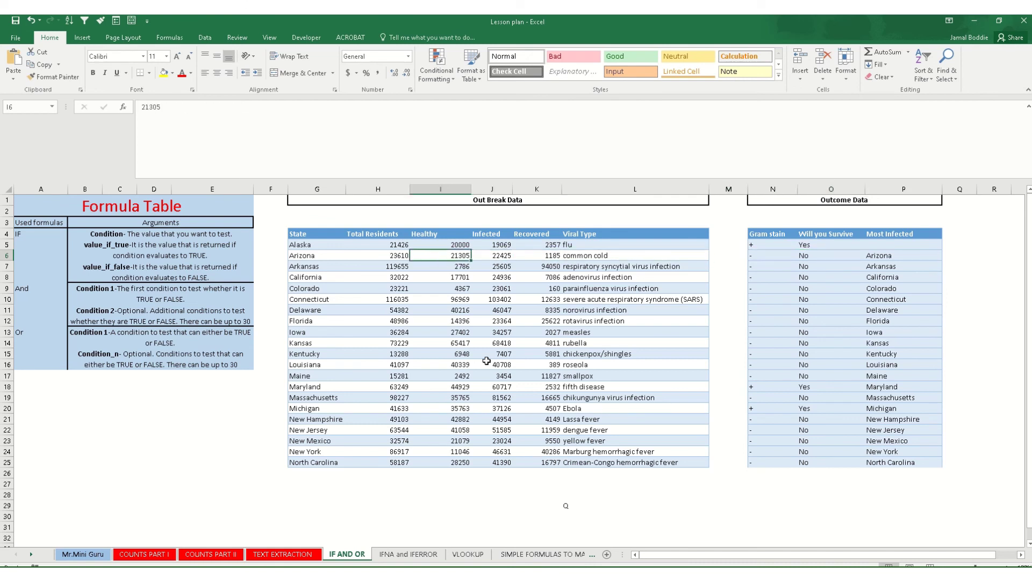
{"action": "type", "text": "23000"}
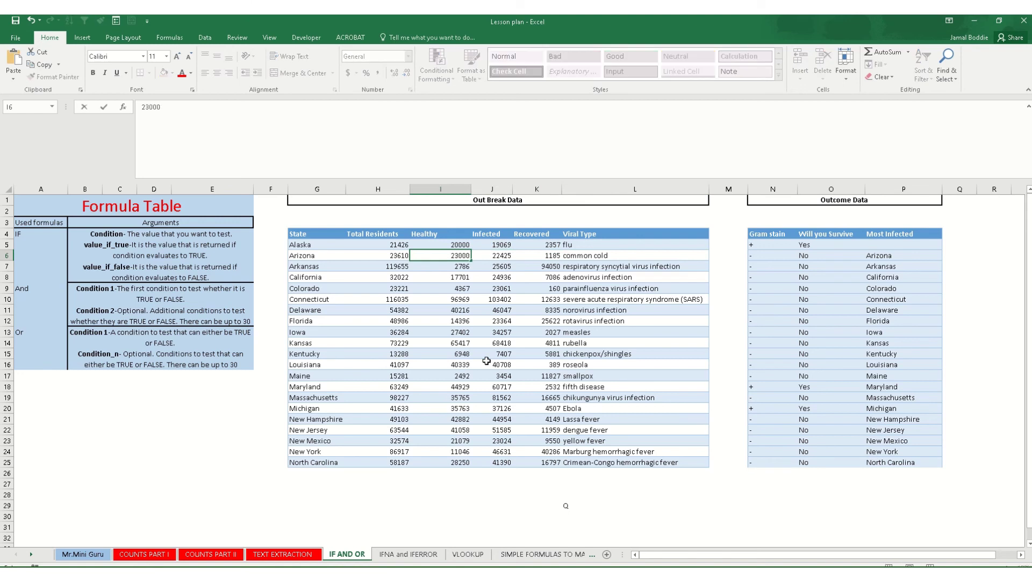
{"action": "key", "text": "Right"}
Review Arizona's Will you Survive result in O6, California's survival formula in O8 and Arkansas's Gram stain formula in N7
{"action": "key", "text": "Right"}
{"action": "key", "text": "Right"}
{"action": "key", "text": "Right"}
{"action": "key", "text": "Right"}
{"action": "key", "text": "Right"}
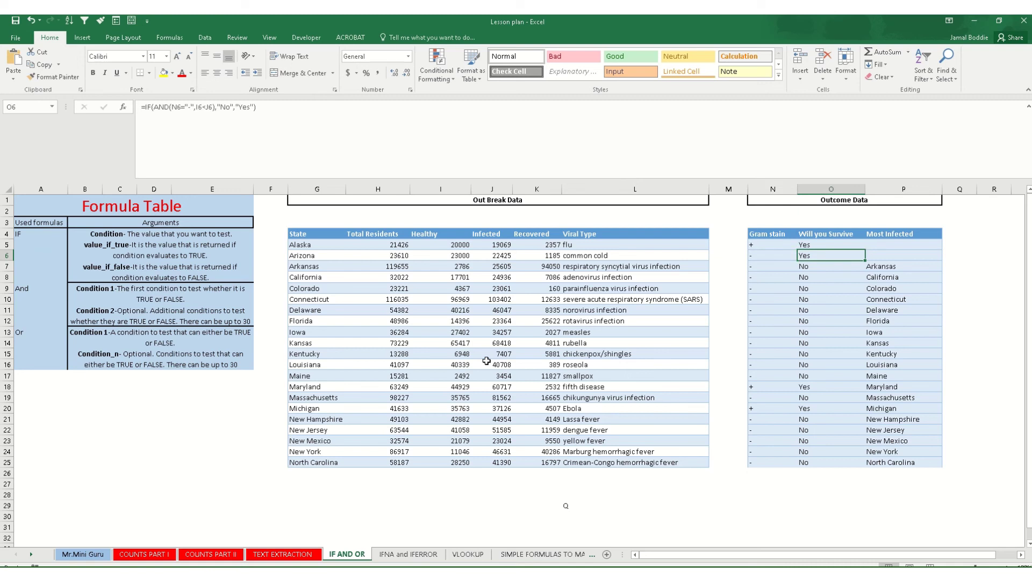
{"action": "key", "text": "Down"}
{"action": "key", "text": "Left"}
{"action": "key", "text": "Left"}
{"action": "key", "text": "Right"}
{"action": "key", "text": "Right"}
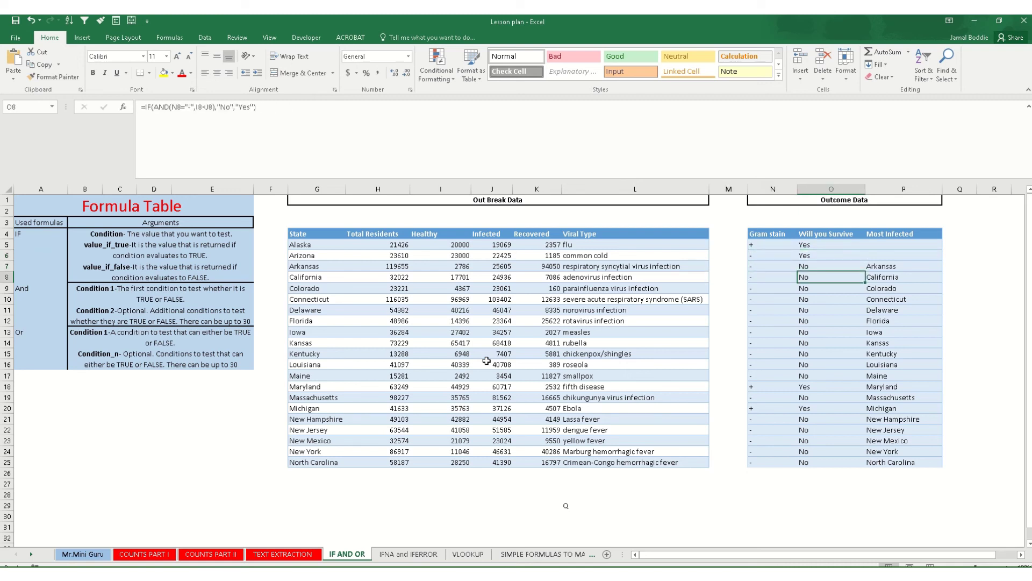
{"action": "key", "text": "Left"}
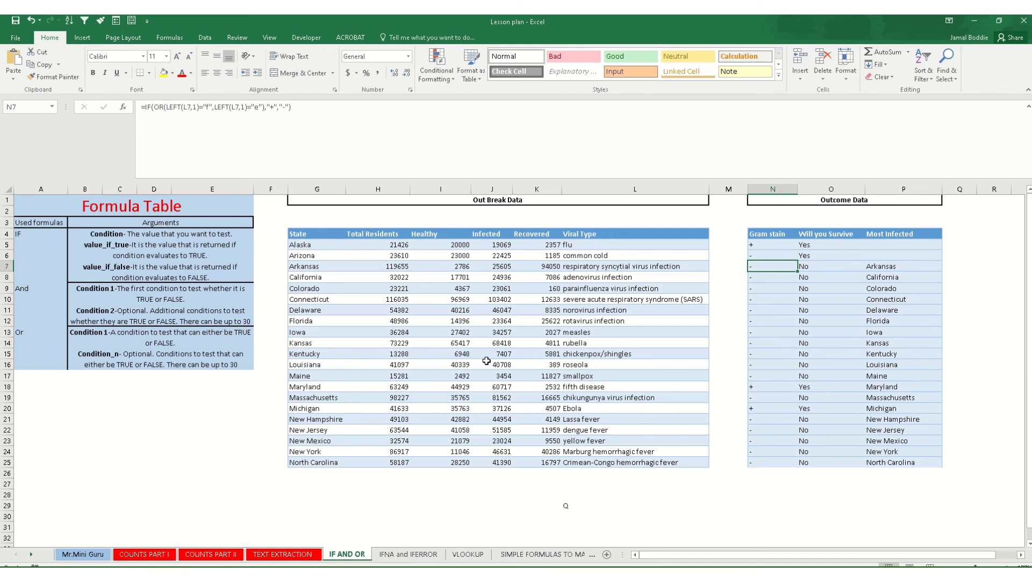
{"action": "left_click", "coordinate": [376, 269]}
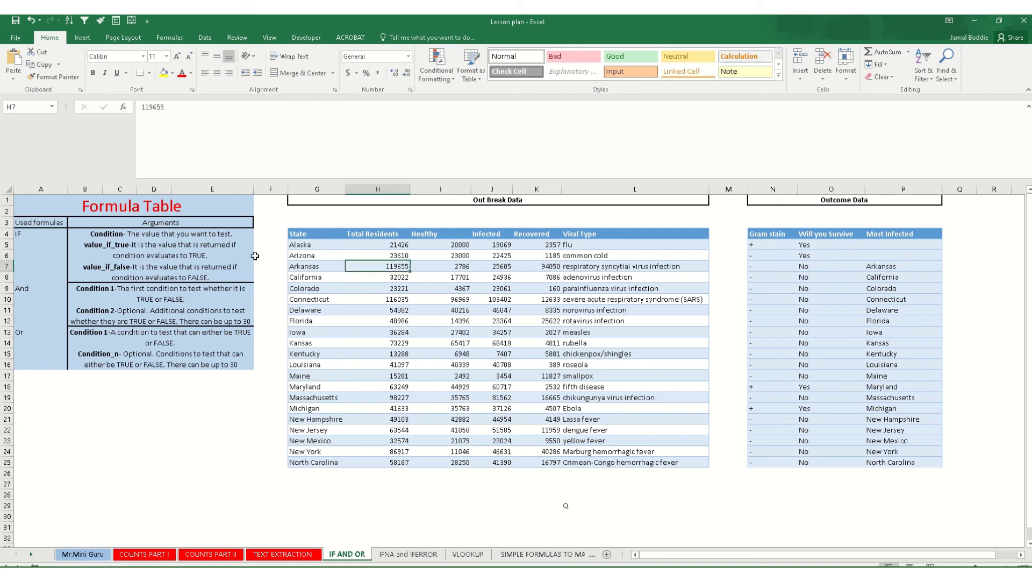
{"action": "left_click", "coordinate": [217, 224]}
{"action": "left_click", "coordinate": [469, 461]}
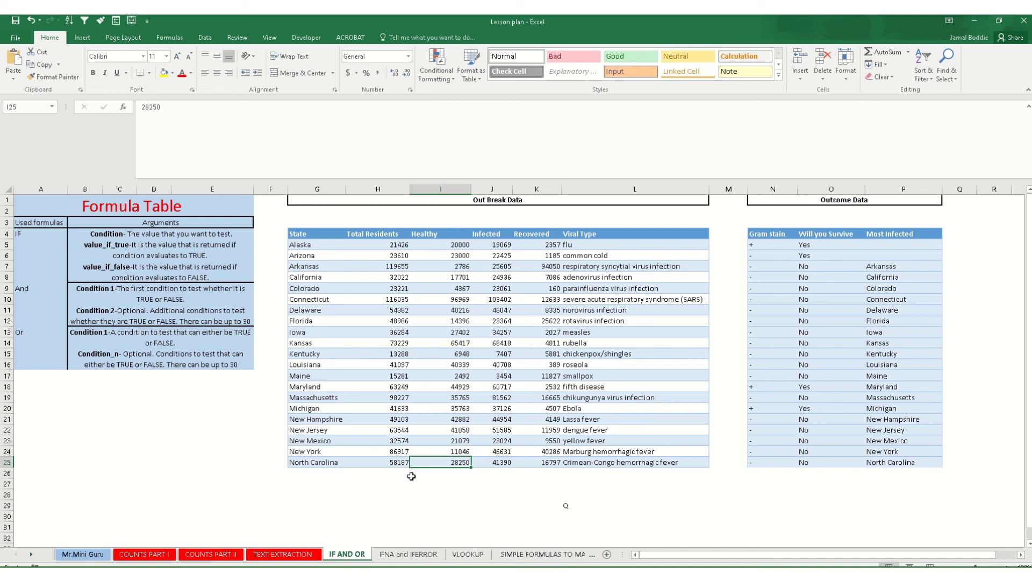
{"action": "left_click", "coordinate": [233, 222]}
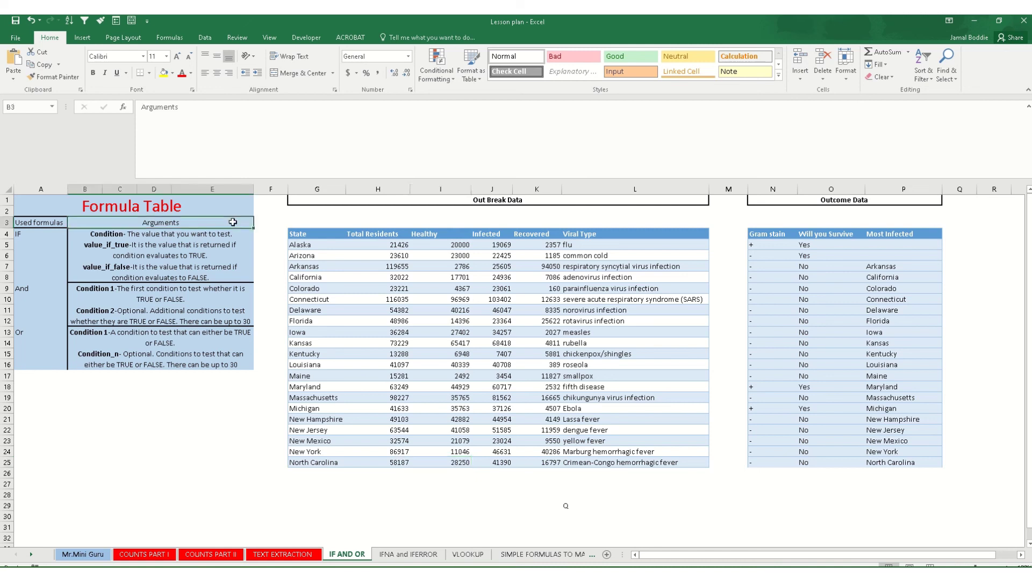